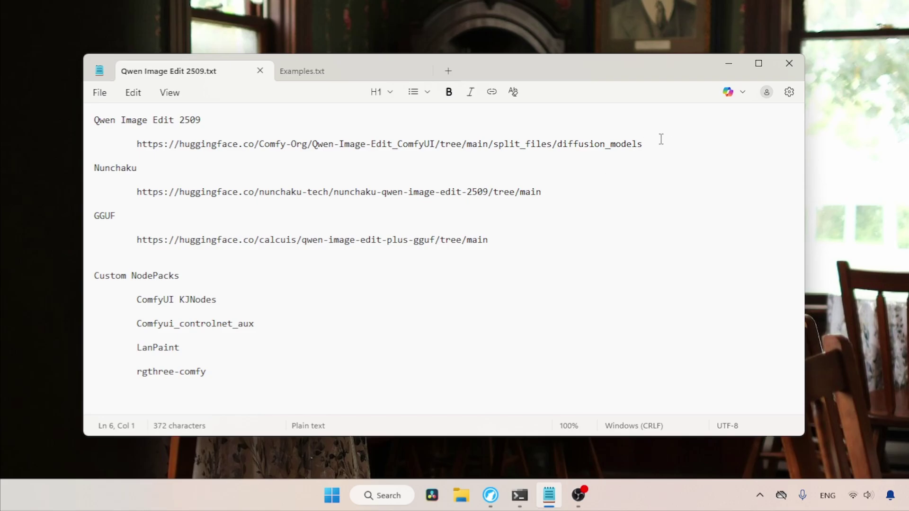
Copy the Qwen Image Edit 2509 link from the notes and open its Hugging Face diffusion_models page in a new browser tab
drag(660, 141, 136, 142)
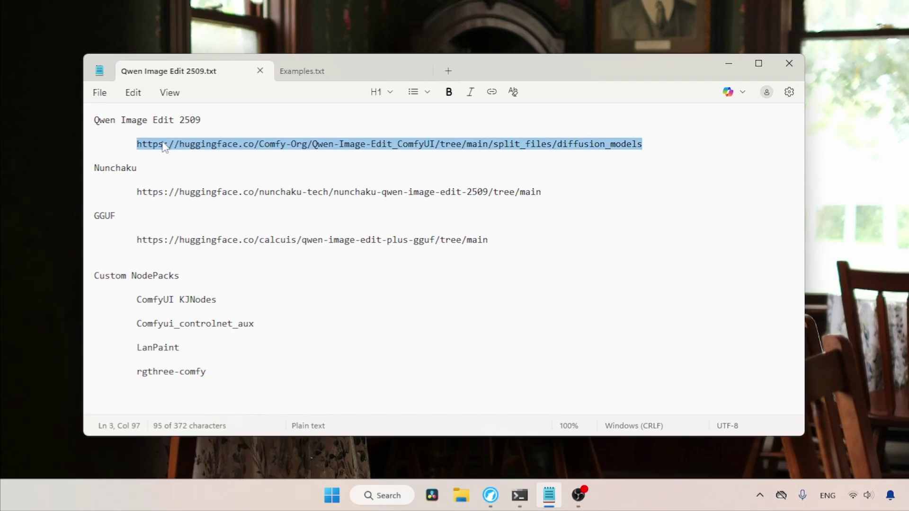
key(ctrl+c)
click(490, 495)
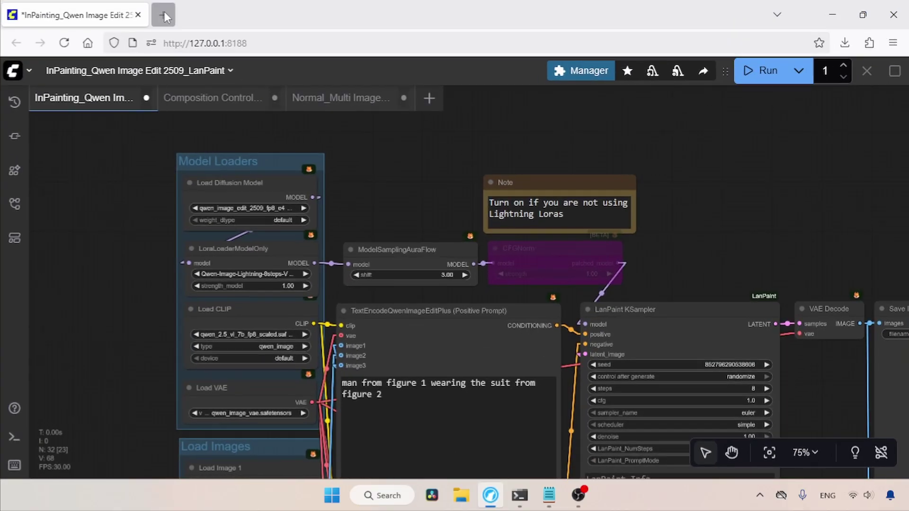
key(ctrl+t)
key(ctrl+v)
key(Return)
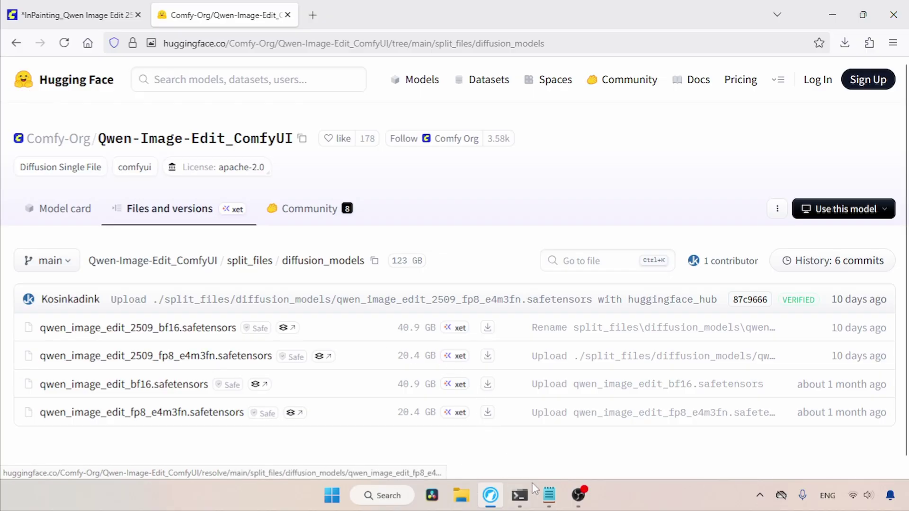
Open the Nunchaku link from the notes in the browser and review the nunchaku-qwen-image-edit-2509 model files
click(547, 497)
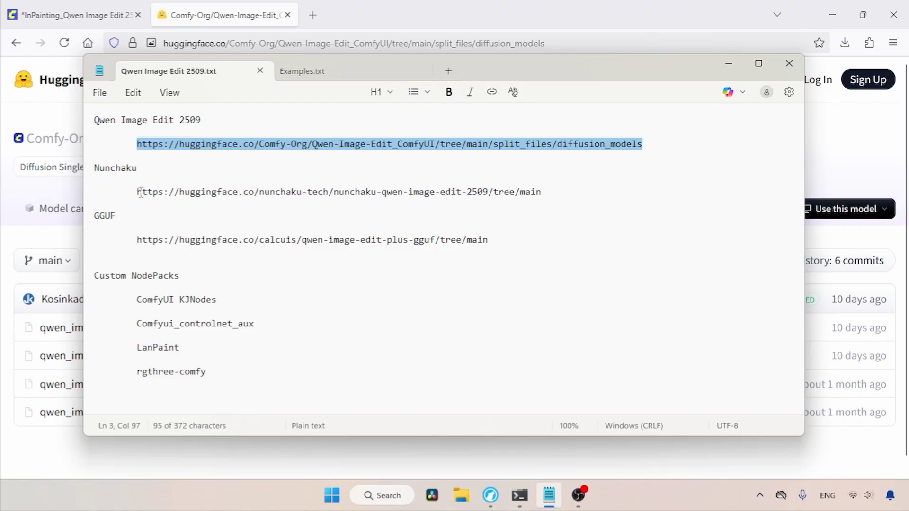
drag(138, 191, 589, 189)
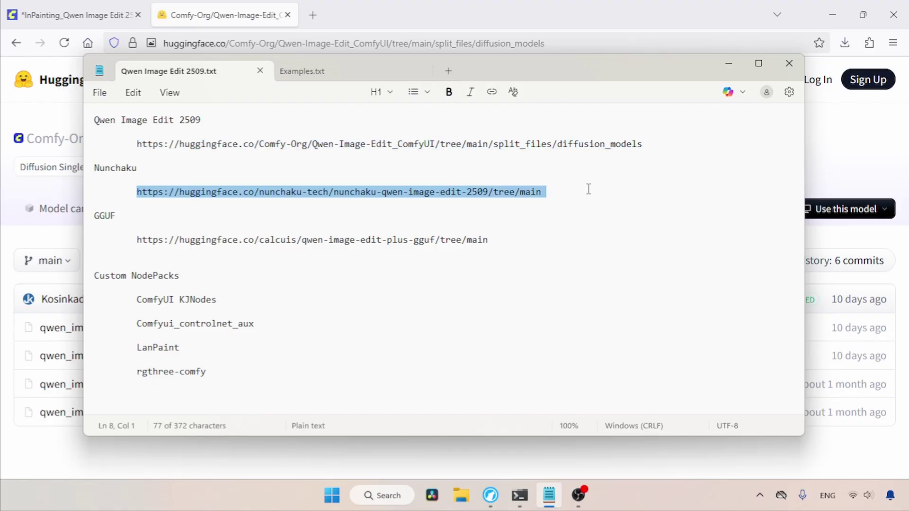
ctrl+click(539, 193)
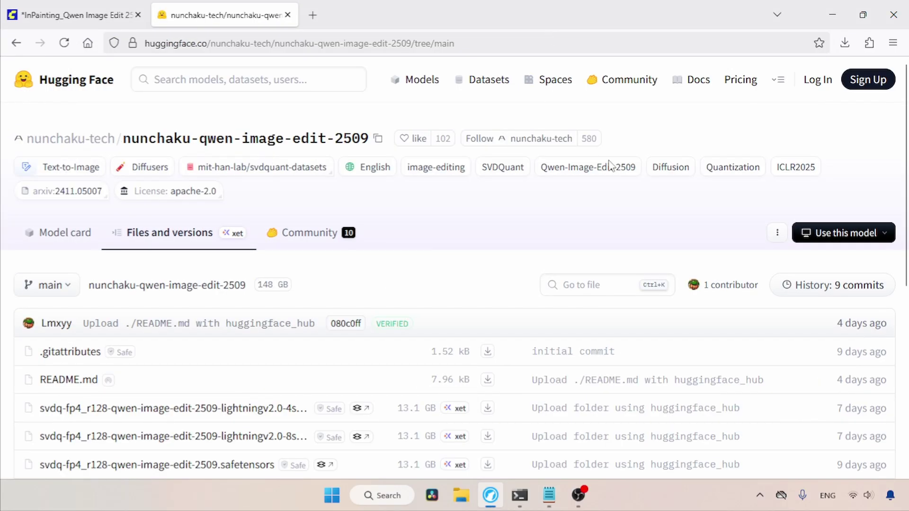
scroll(907, 213, down, 5)
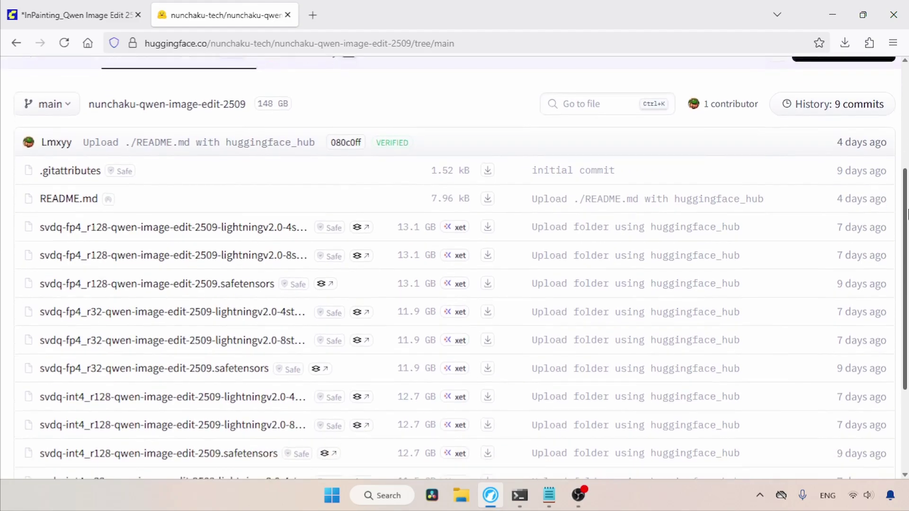
drag(907, 214, 907, 270)
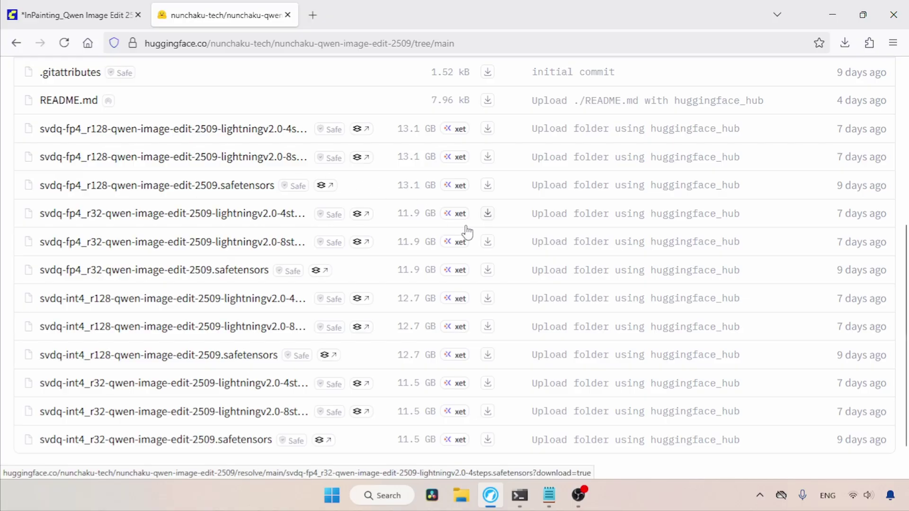
Open the GGUF link from the notes, review the qwen-image-edit-plus-gguf file list, and close the page
key(alt+Tab)
drag(488, 240, 140, 245)
click(522, 40)
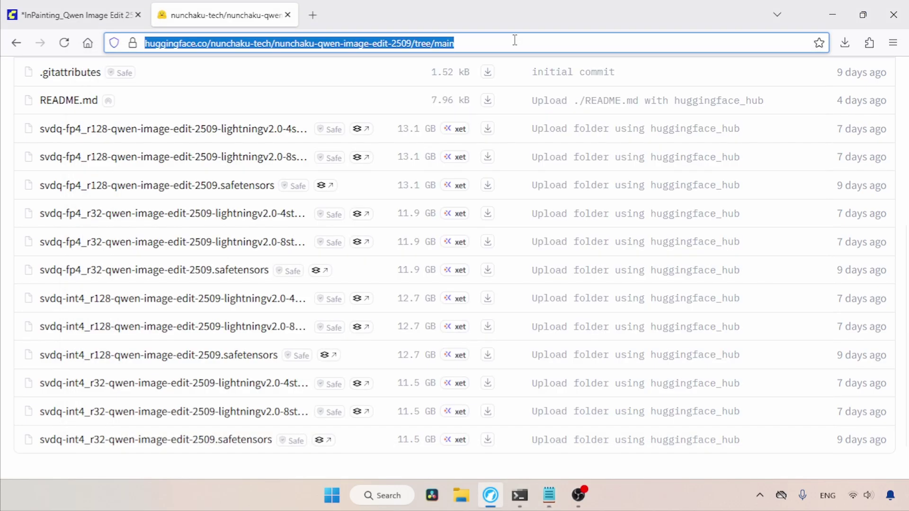
key(ctrl+v)
key(Return)
scroll(906, 161, down, 5)
drag(906, 160, 902, 132)
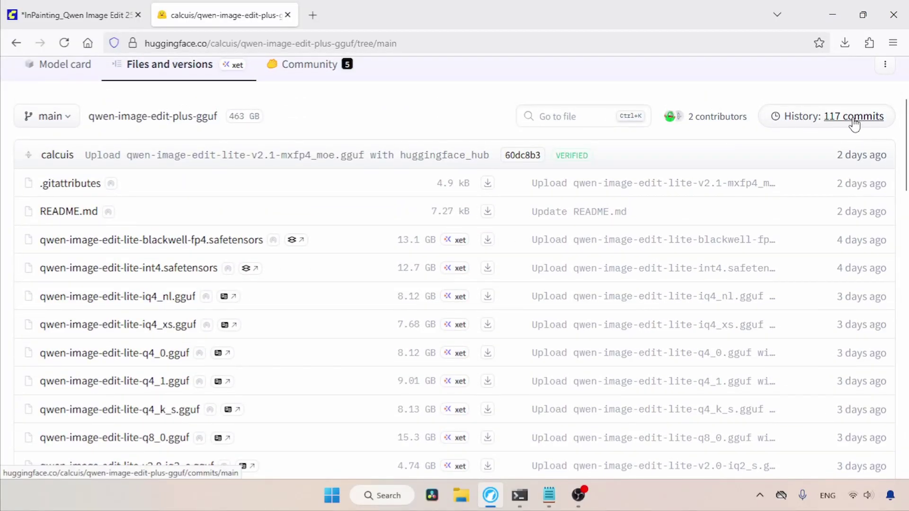
click(287, 15)
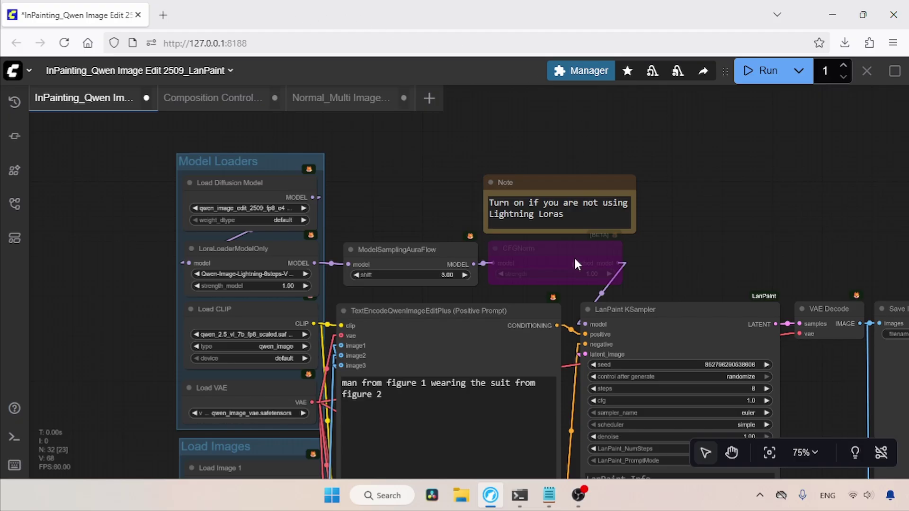
In File Explorer, open ComfyUI_windows_portable/ComfyUI/models/diffusion_models in Downloads, highlight the three Qwen Image Edit model files, and close the window
click(461, 495)
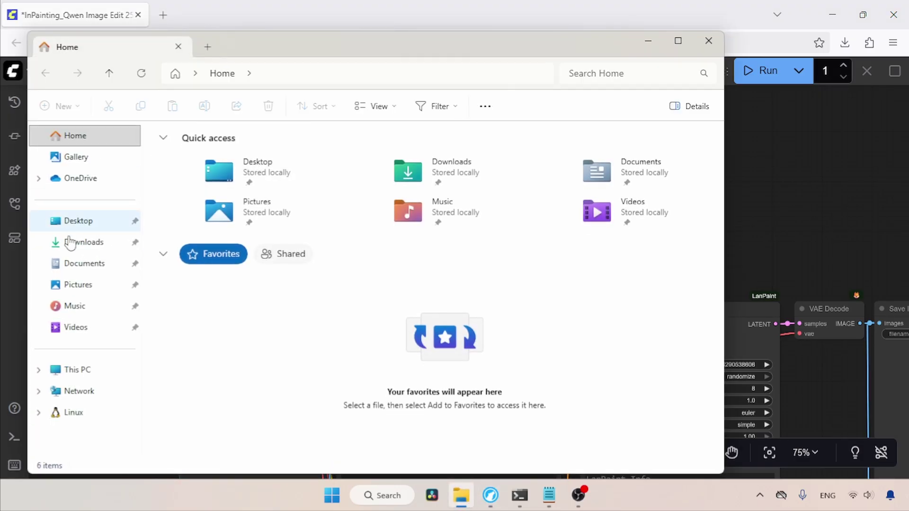
click(85, 244)
click(186, 181)
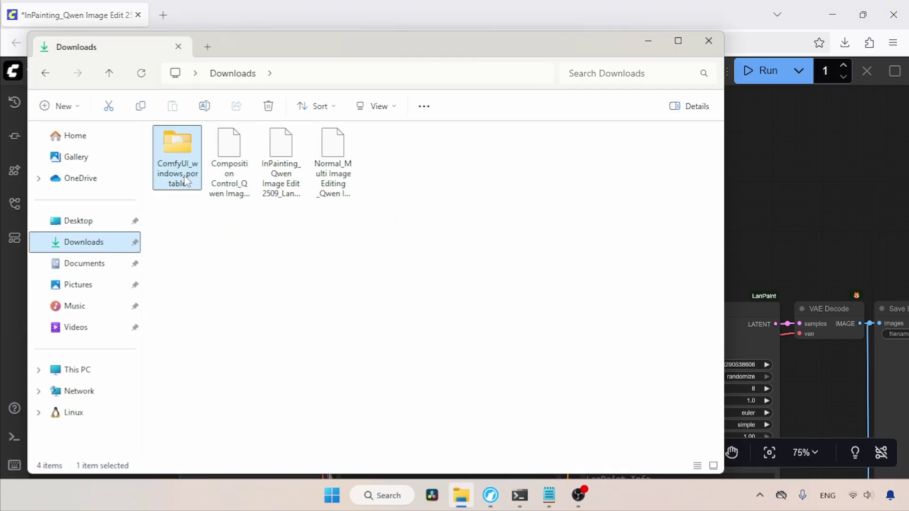
double_click(186, 181)
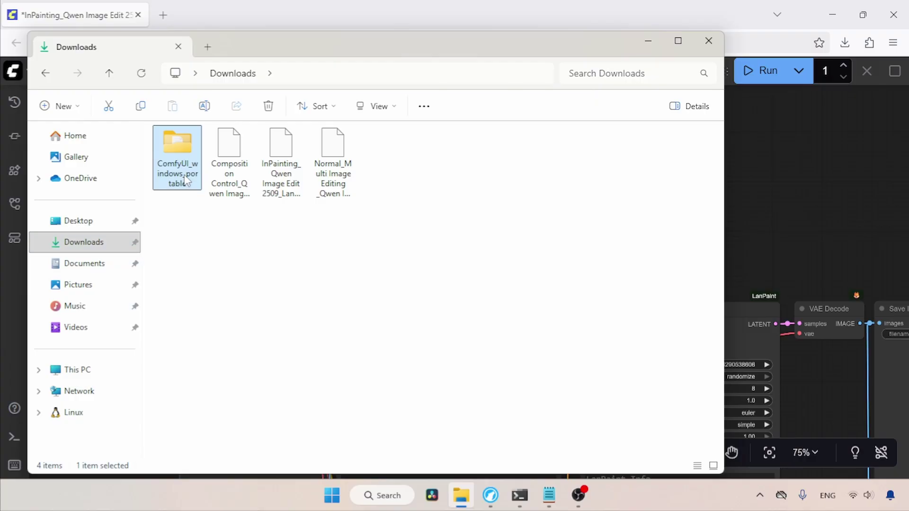
double_click(231, 151)
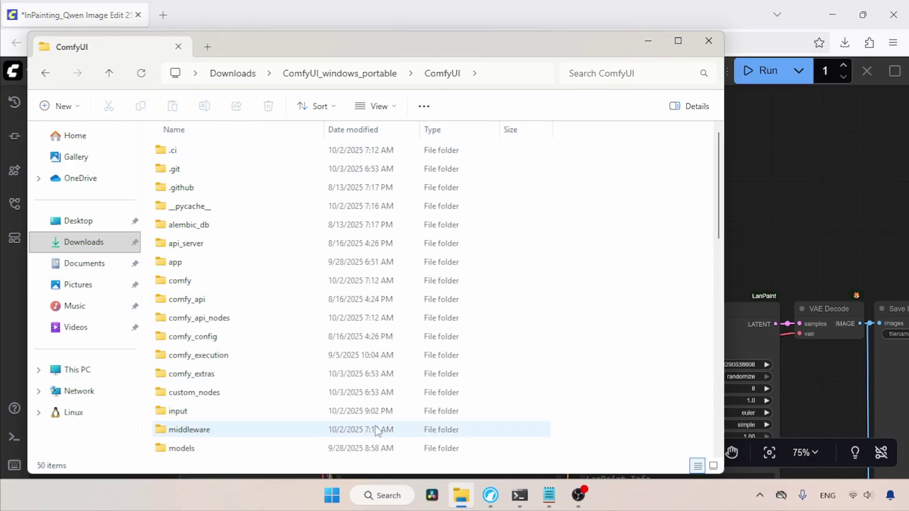
double_click(250, 447)
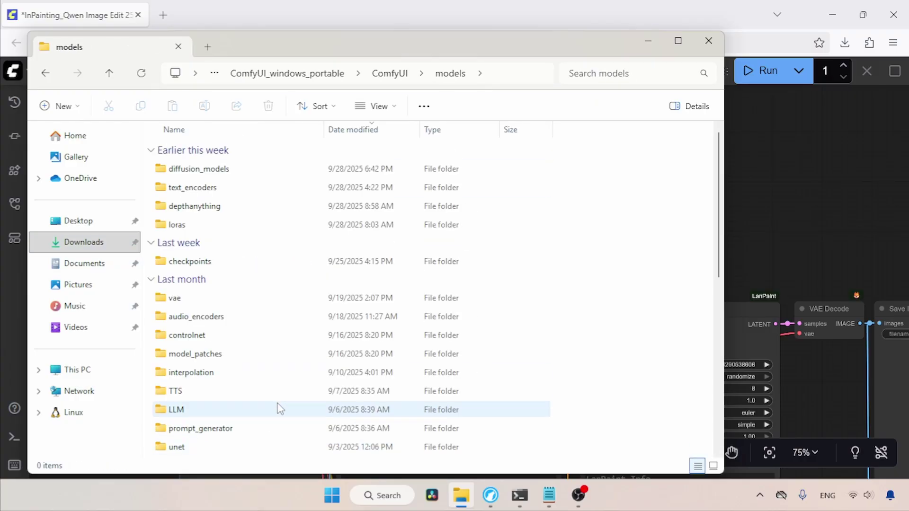
double_click(227, 175)
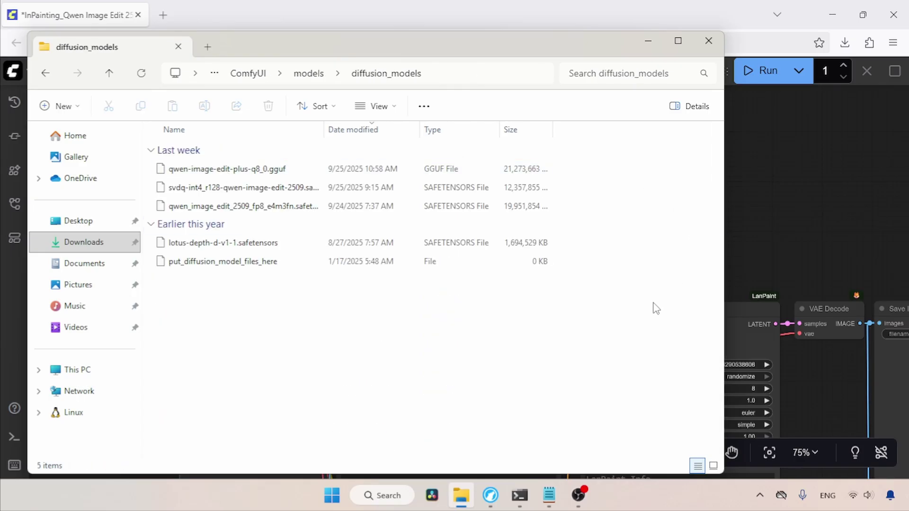
drag(645, 213, 264, 170)
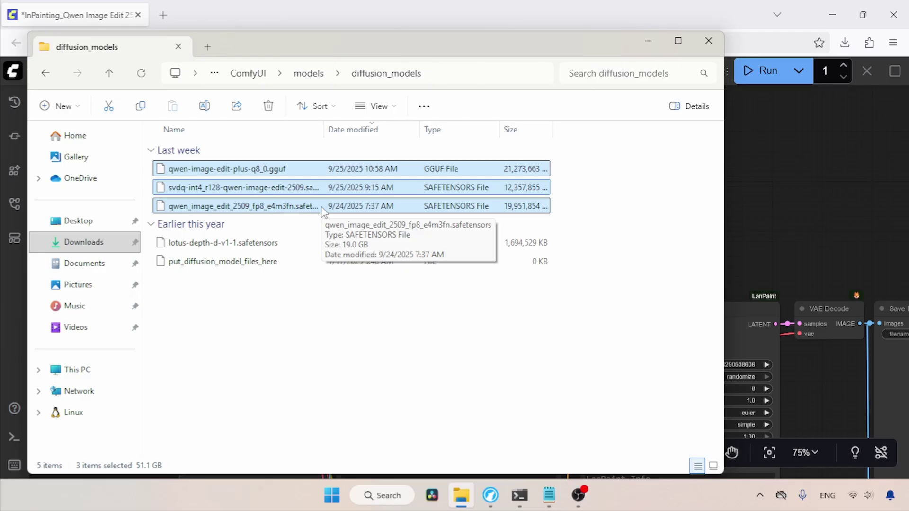
click(706, 40)
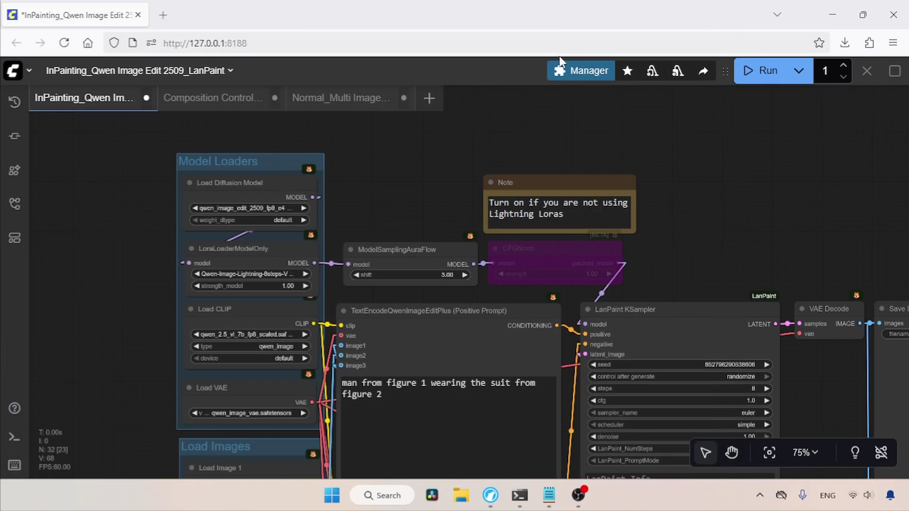
Switch to the Notepad notes, review the Custom NodePacks list from ComfyUI KJNodes to rgthree-comfy, and minimize the notes
drag(691, 270, 687, 260)
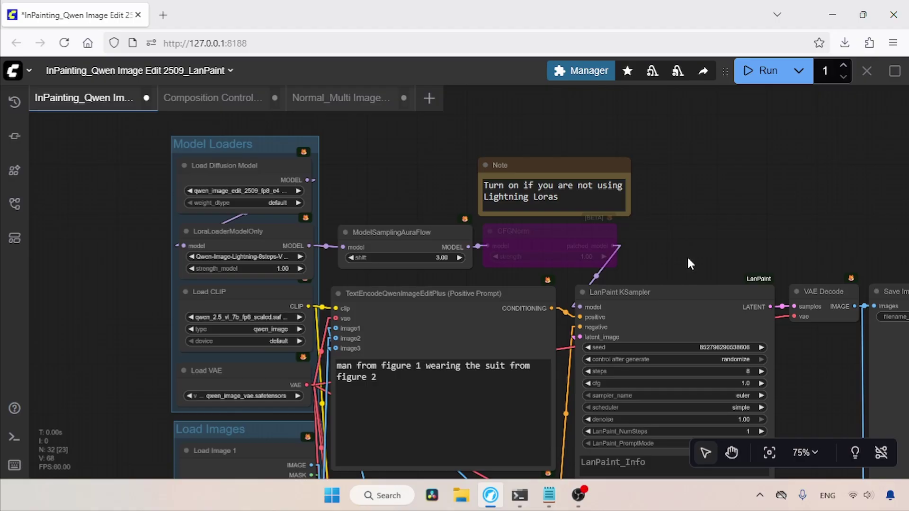
click(549, 495)
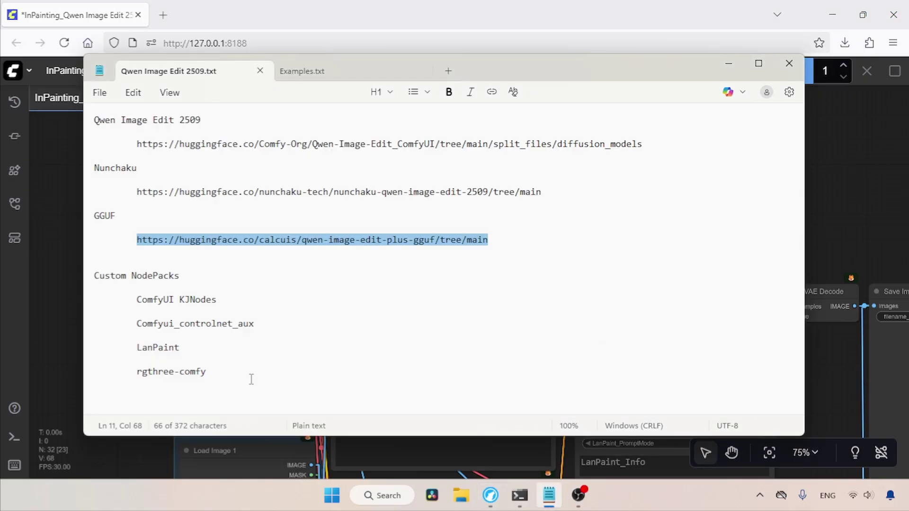
drag(242, 299, 94, 300)
click(130, 322)
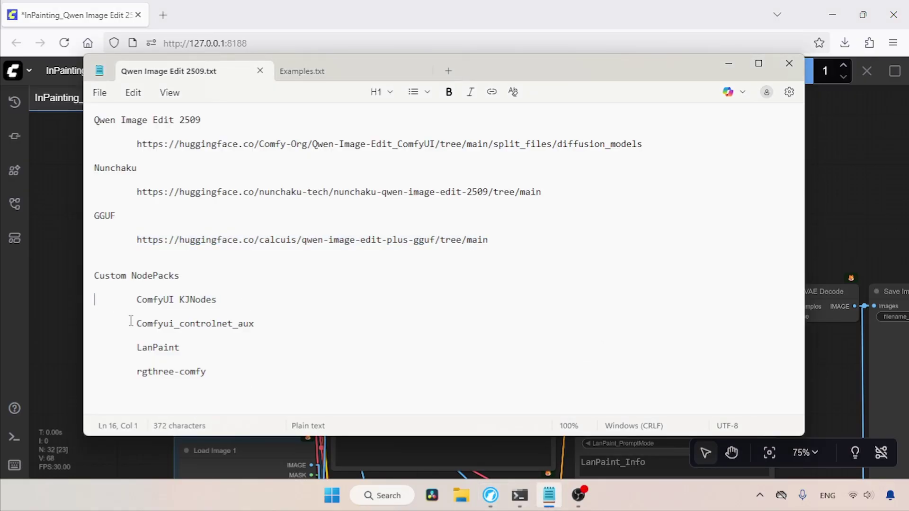
drag(147, 322, 260, 321)
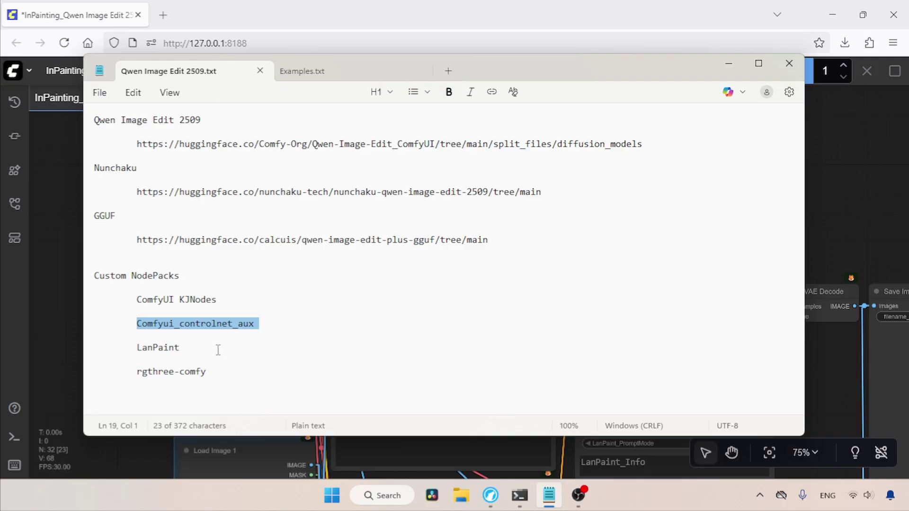
drag(217, 348, 235, 369)
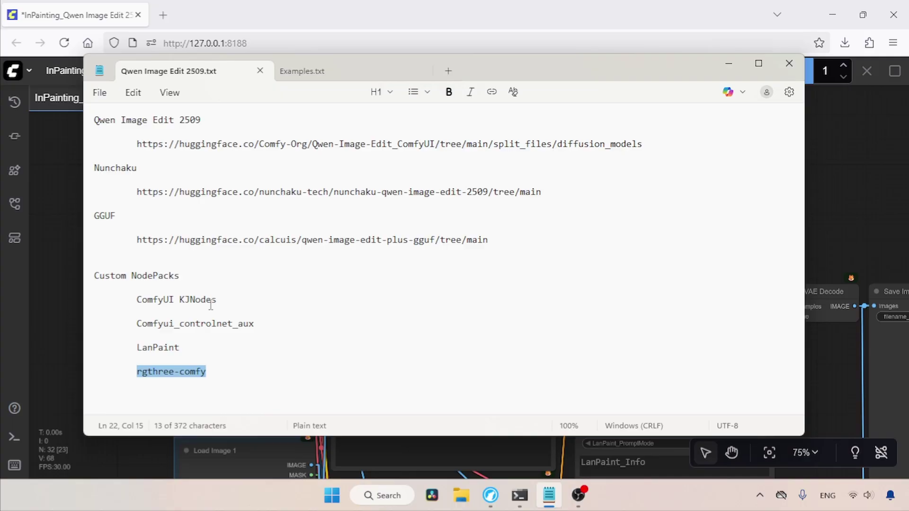
click(720, 67)
Enlarge the workflow canvas to 110% around the Model Loaders group and select the Load Diffusion Model node for inspection
drag(387, 194, 488, 202)
click(804, 452)
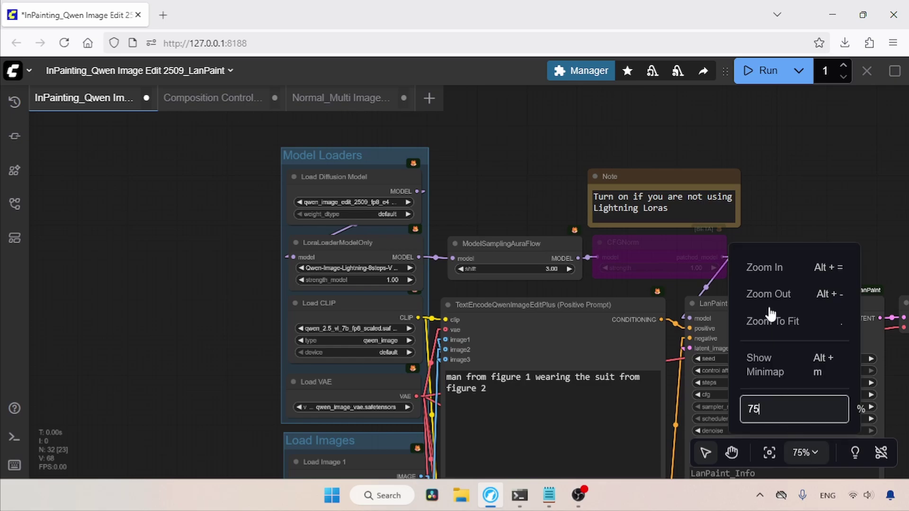
click(763, 269)
click(763, 269)
click(763, 268)
click(763, 269)
click(214, 211)
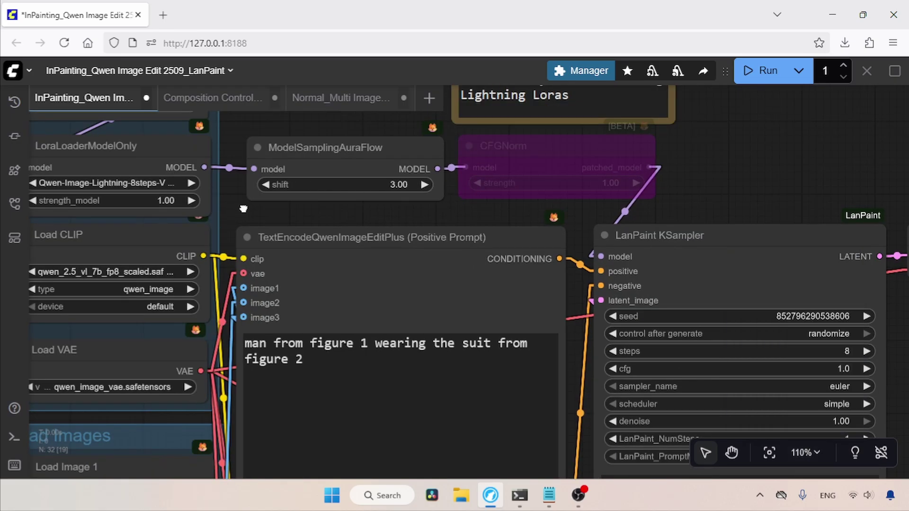
drag(232, 204, 522, 310)
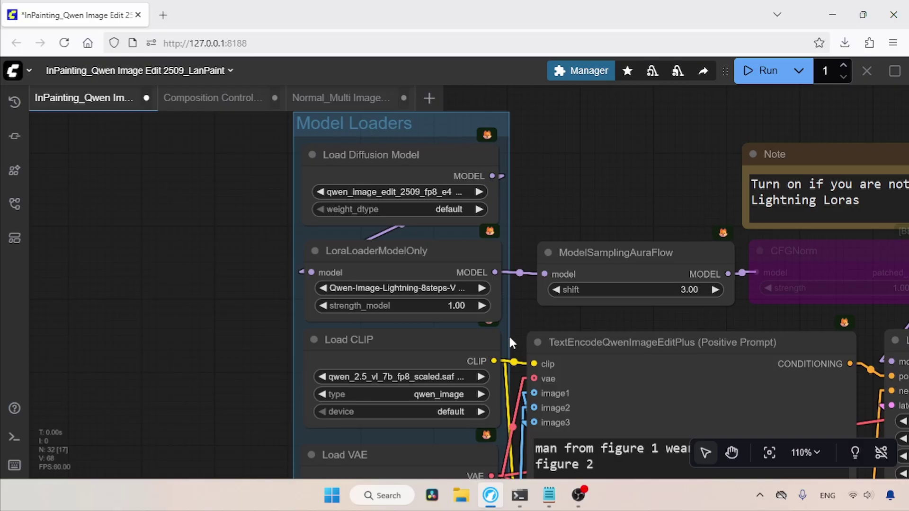
click(445, 163)
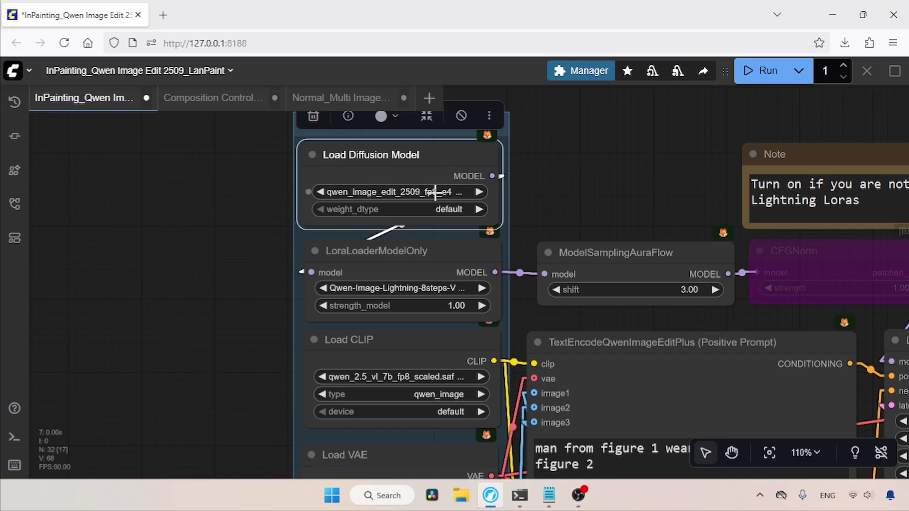
Add a GGUF Loader node beside the Model Loaders group as an alternative loader, and delete it
drag(151, 229, 257, 243)
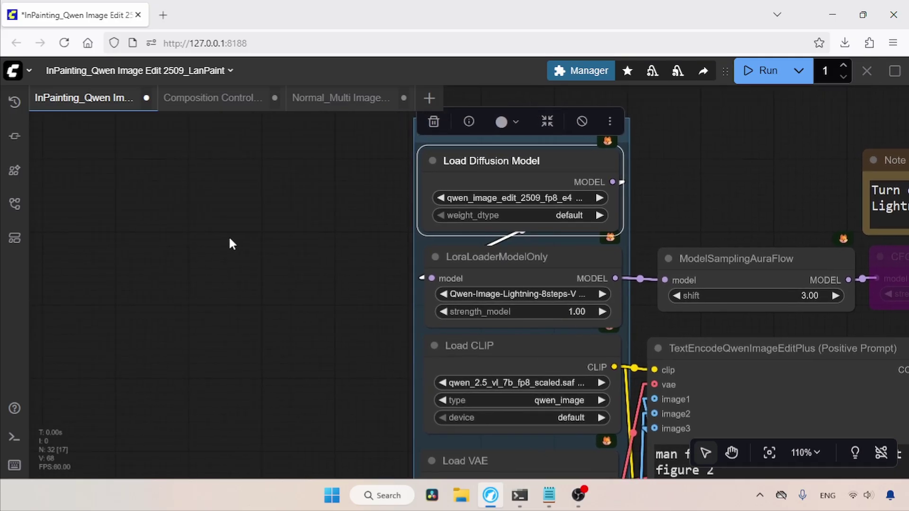
double_click(191, 231)
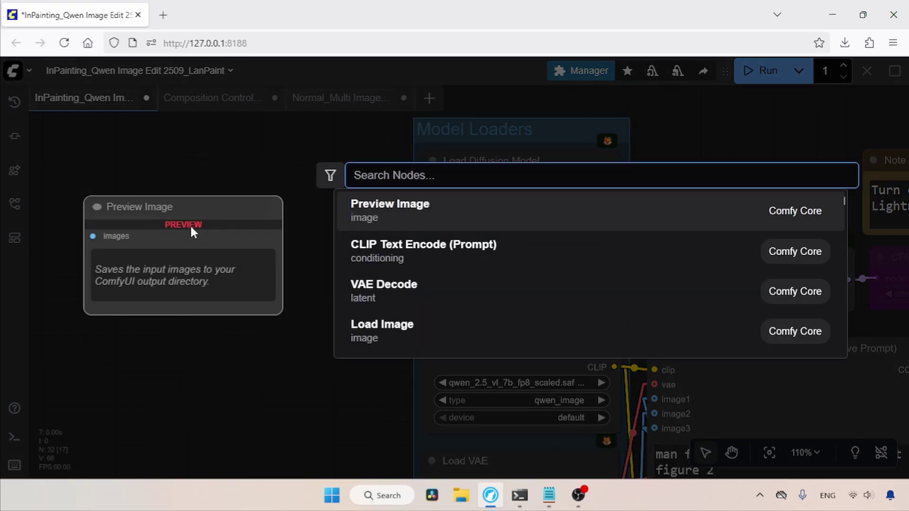
text(gguf loader)
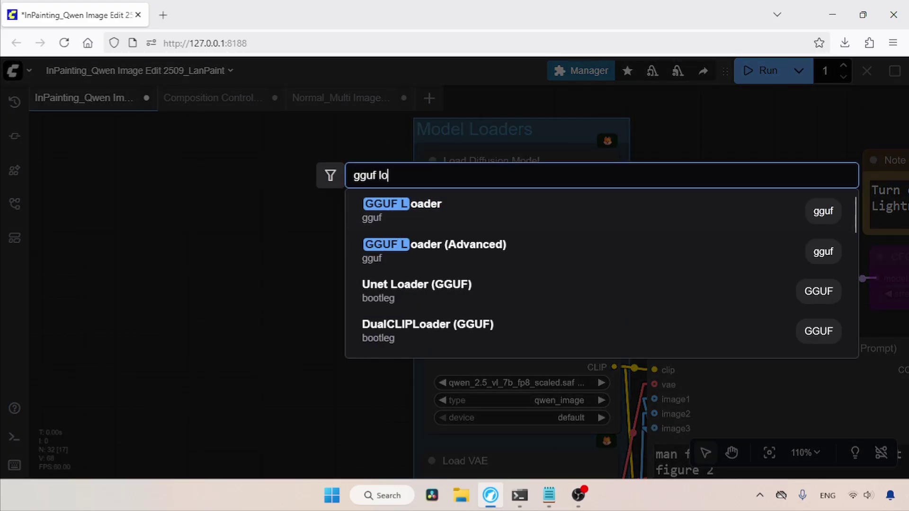
click(457, 213)
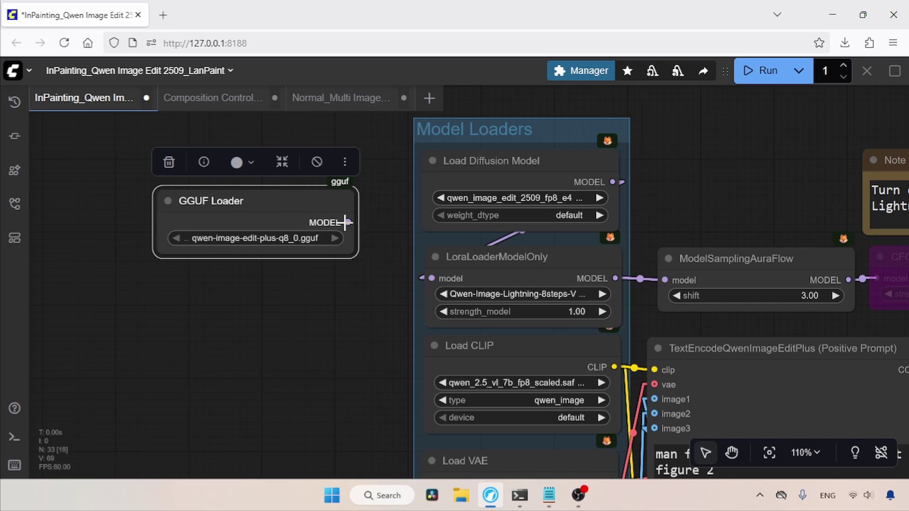
drag(348, 221, 351, 242)
key(Delete)
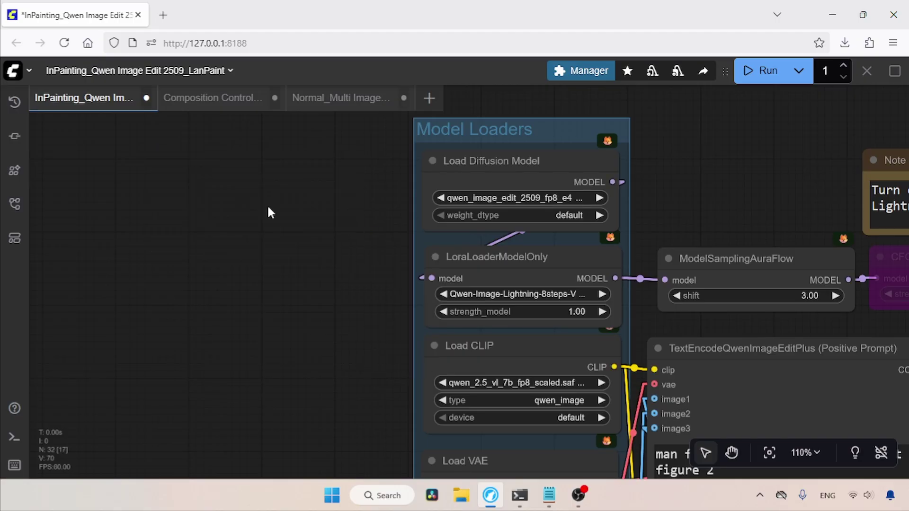
Add a Nunchaku Qwen-Image DiT Loader beside the Model Loaders group, choose svdq-int4_r128-qwen-image-edit-2509.safetensors as its model, and delete the node
double_click(277, 217)
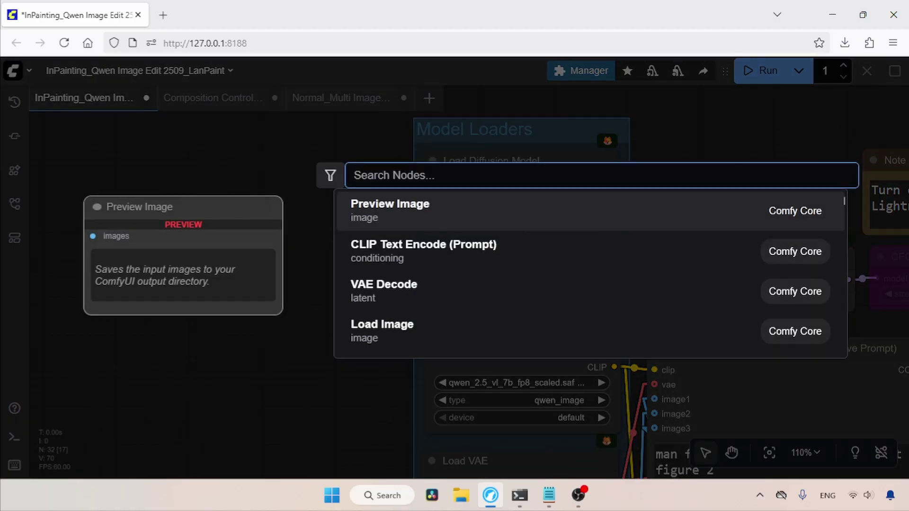
text(nuncha)
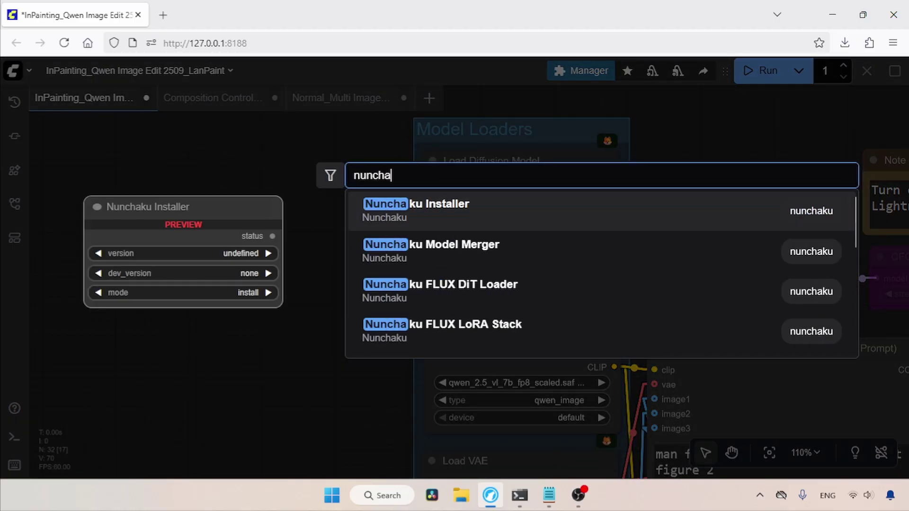
text(k qwen)
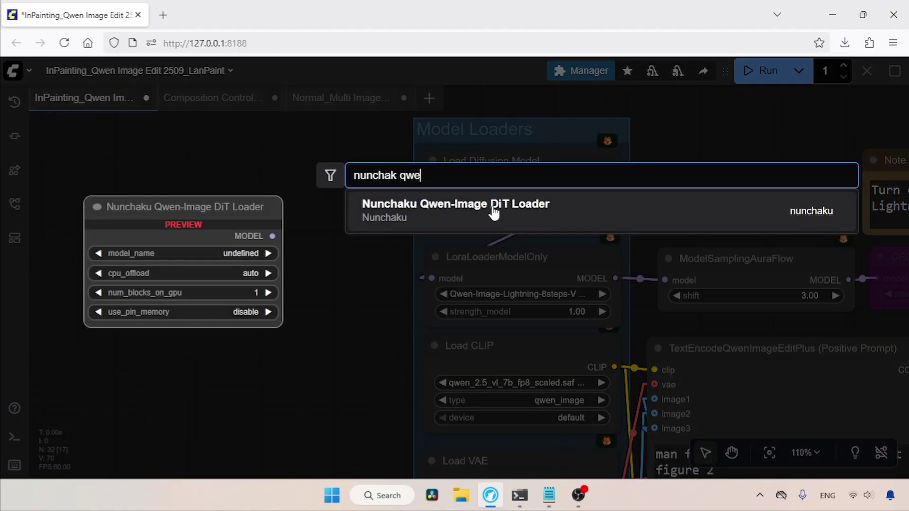
click(491, 215)
drag(322, 219, 179, 214)
click(282, 242)
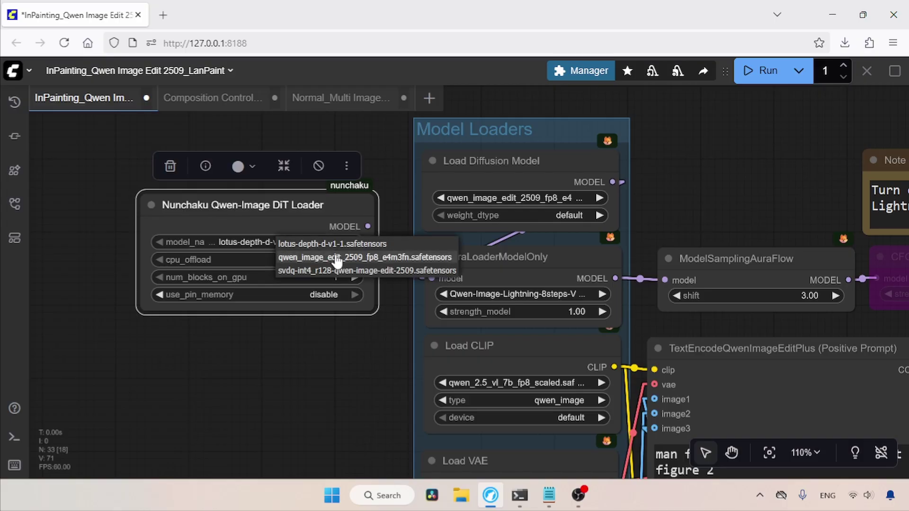
drag(368, 226, 386, 236)
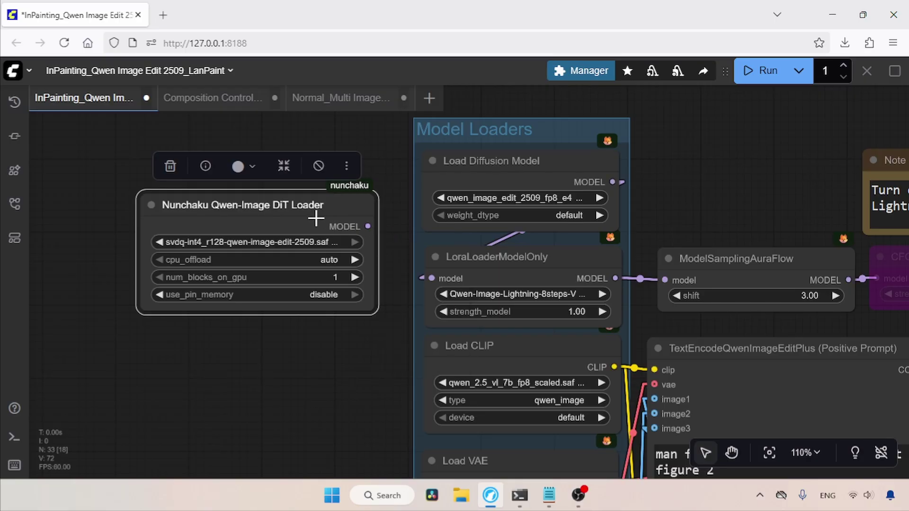
key(Delete)
Set the LoraLoaderModelOnly node's LoRA to Qwen-Image-Lightning-8steps-V2.0.safetensors and deselect the node
drag(361, 291, 353, 288)
scroll(352, 288, right, 5)
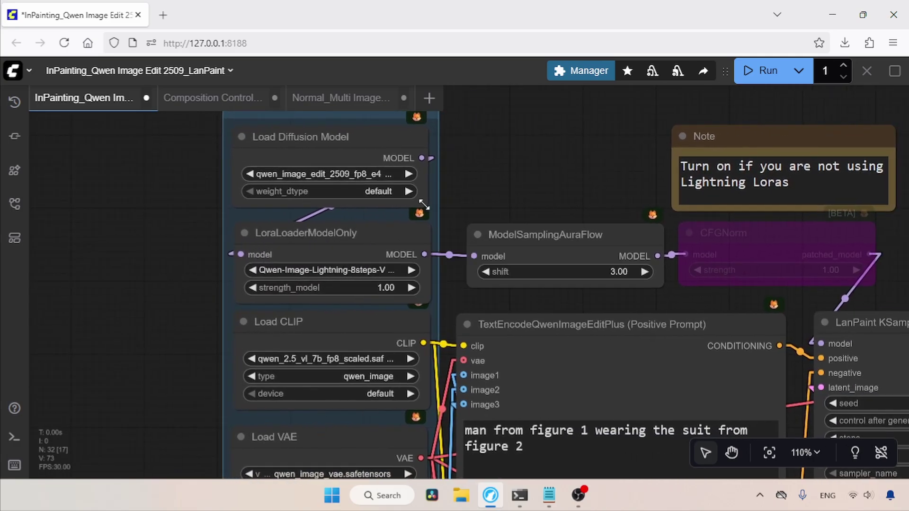
click(313, 232)
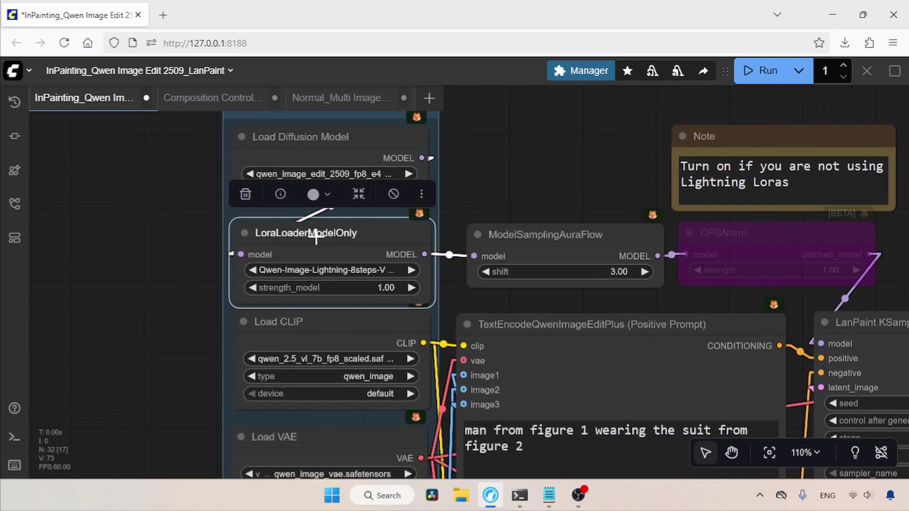
click(351, 269)
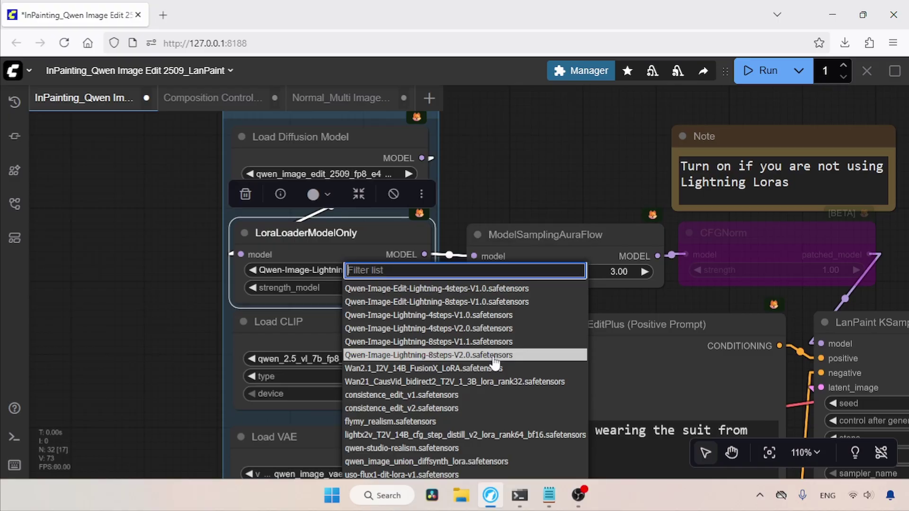
click(494, 362)
click(462, 201)
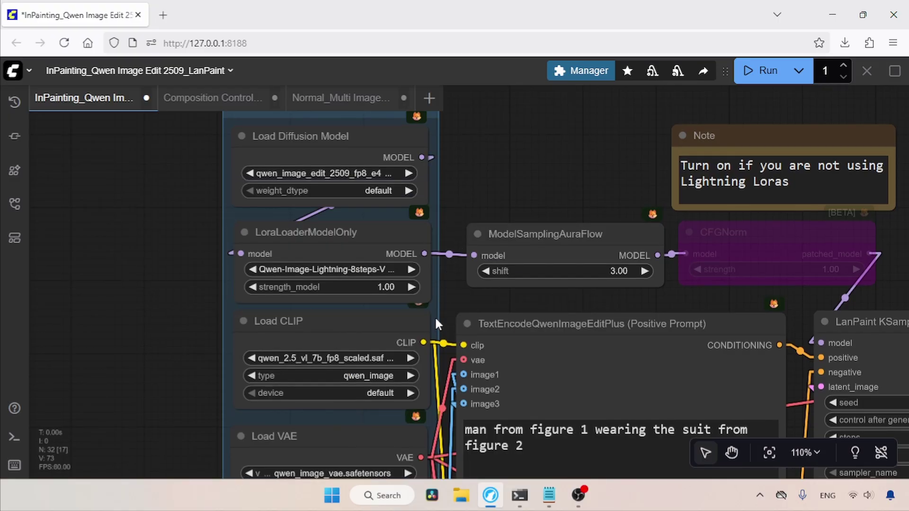
Examine the CLIP and VAE loaders, ModelSamplingAuraFlow, CFGNorm, the positive and negative prompt nodes, and the LanPaint KSampler settings
scroll(435, 316, down, 3)
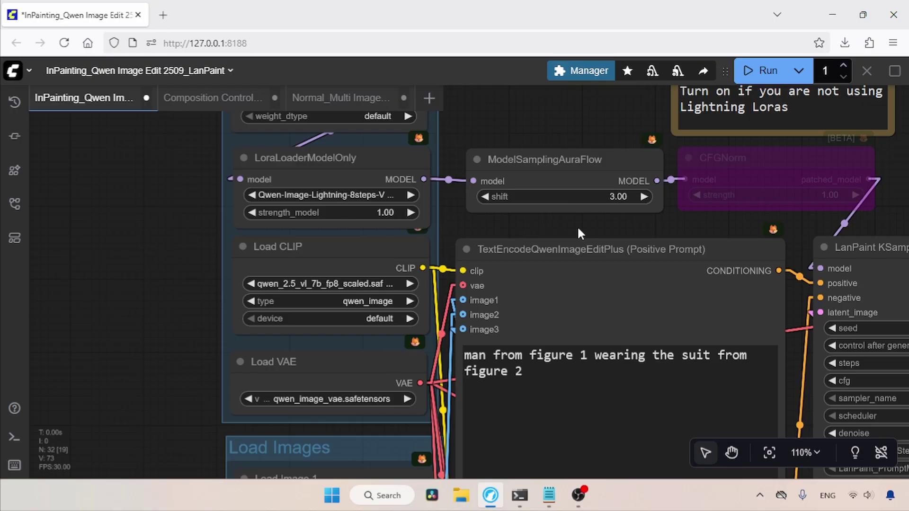
drag(577, 225, 350, 233)
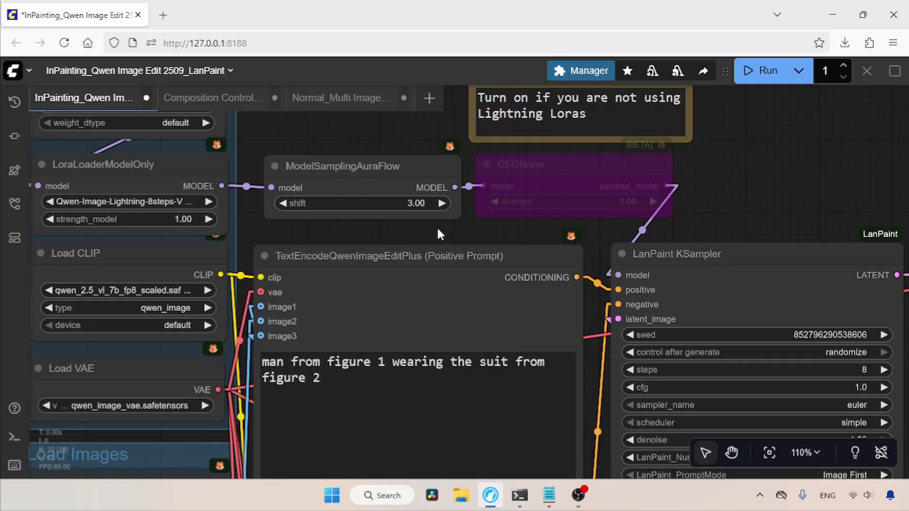
drag(466, 232, 443, 230)
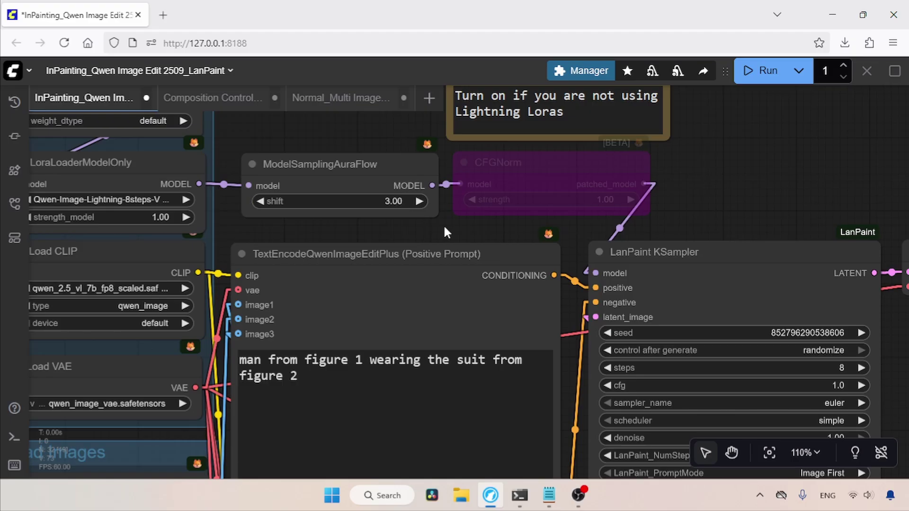
drag(487, 234, 370, 238)
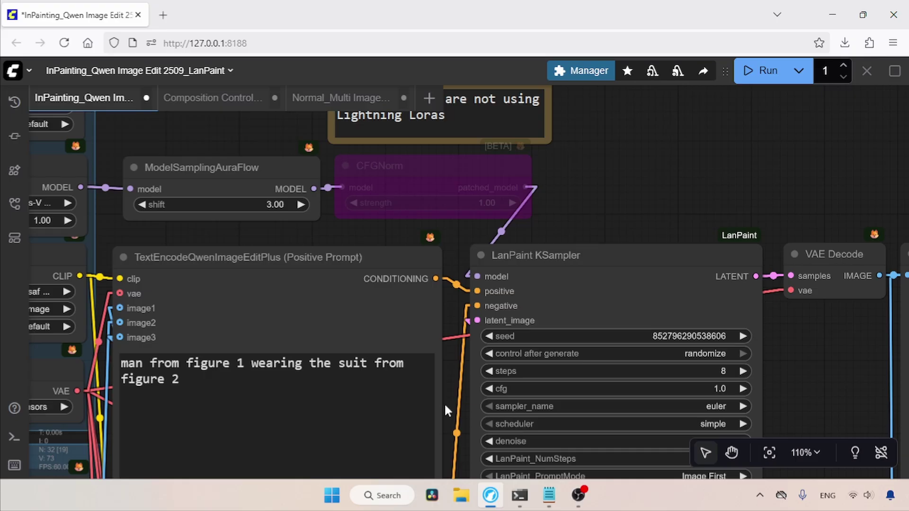
drag(452, 412, 546, 283)
click(804, 452)
click(753, 294)
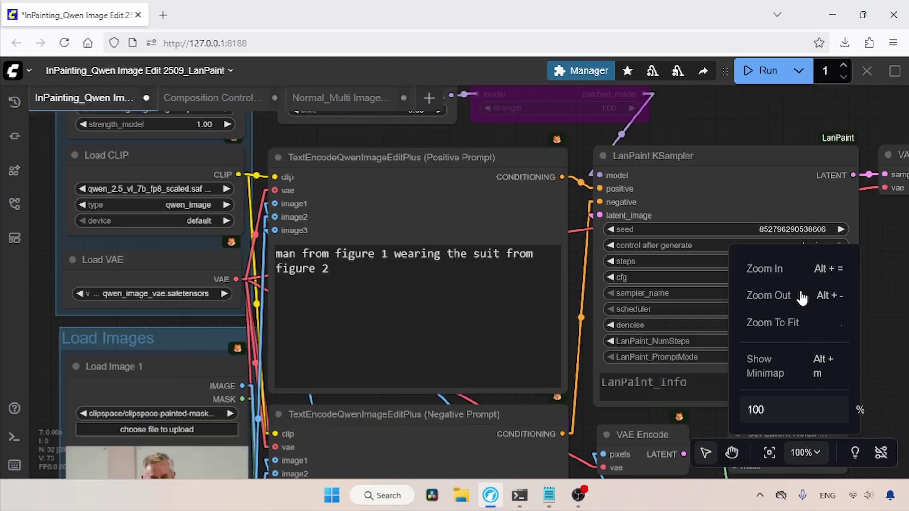
click(753, 298)
click(605, 398)
drag(606, 399, 583, 344)
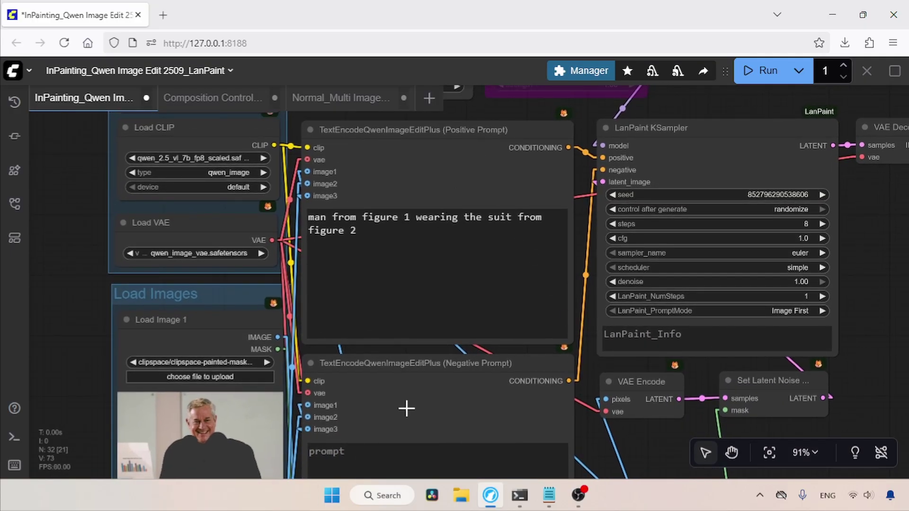
click(431, 243)
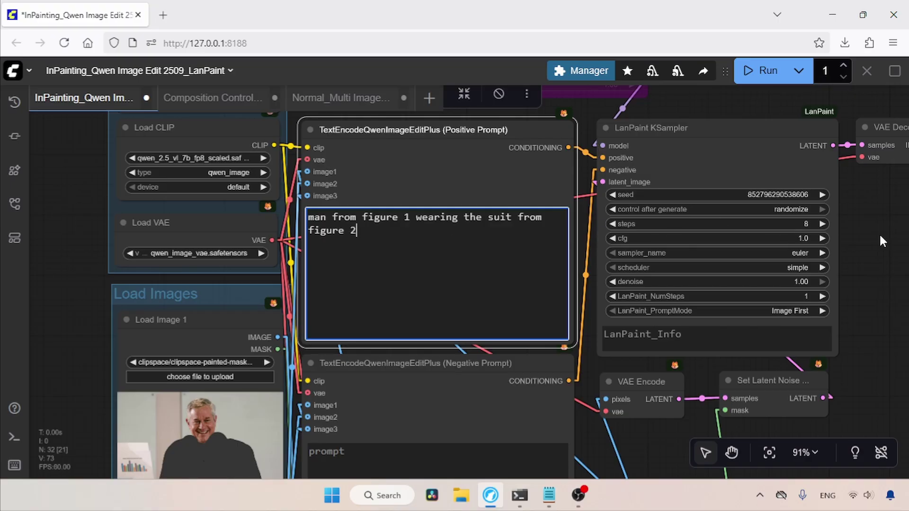
drag(878, 233, 720, 243)
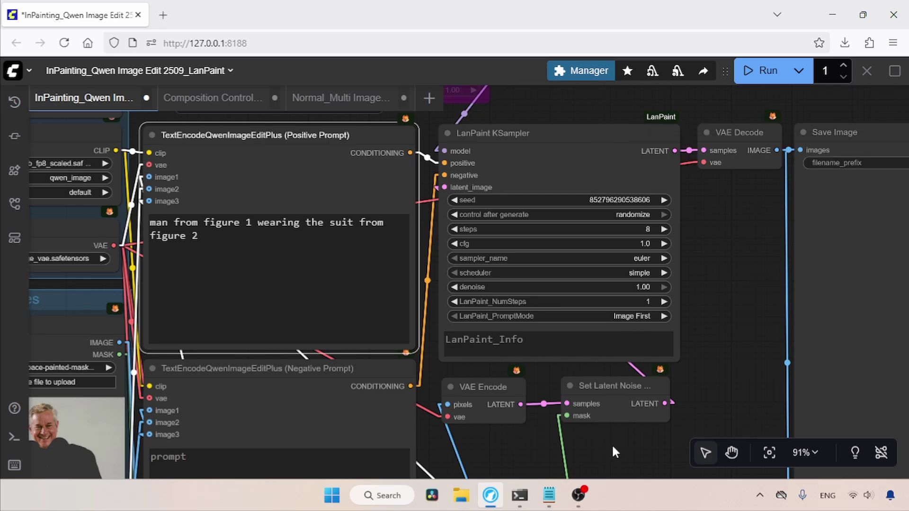
drag(611, 444, 641, 254)
Inspect the three image nodes in the Load Images group: the masked portrait, the jacket reference, and the pose reference
drag(504, 240, 723, 373)
scroll(142, 395, down, 1)
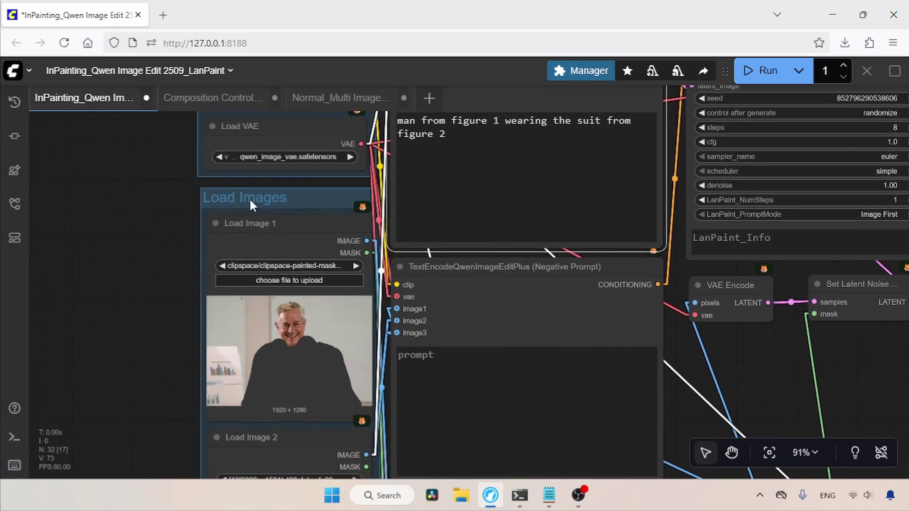
scroll(154, 407, down, 4)
scroll(151, 403, down, 8)
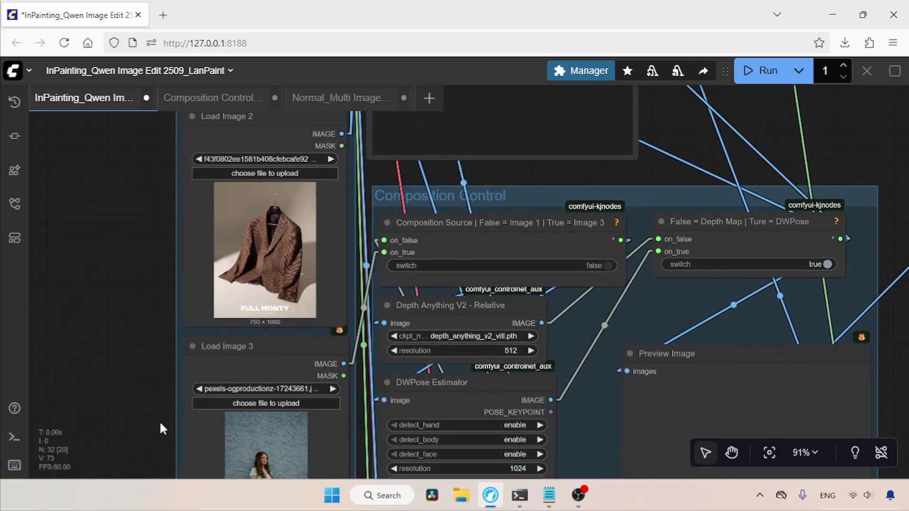
scroll(146, 235, up, 8)
click(257, 282)
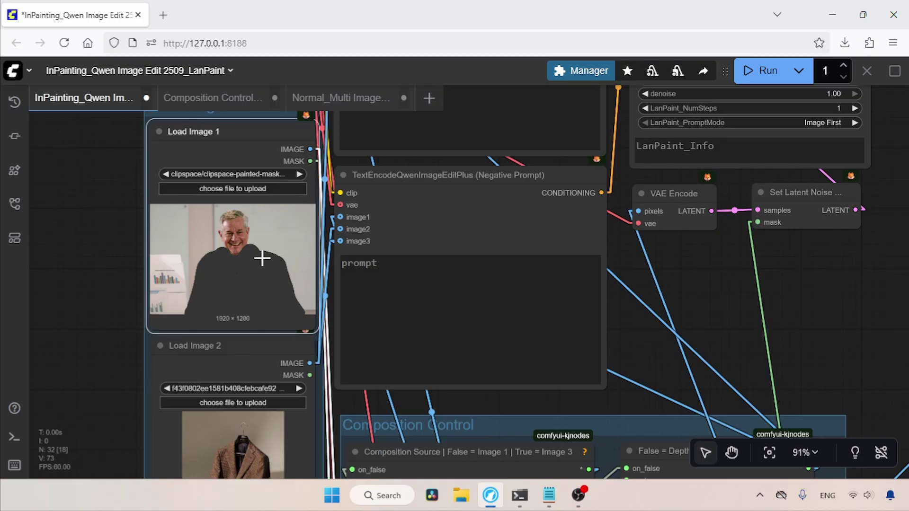
scroll(118, 382, down, 4)
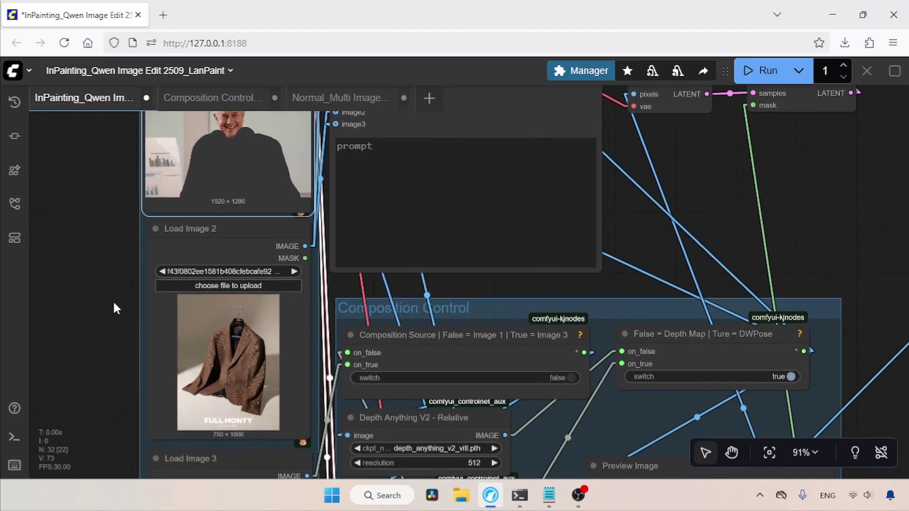
click(260, 310)
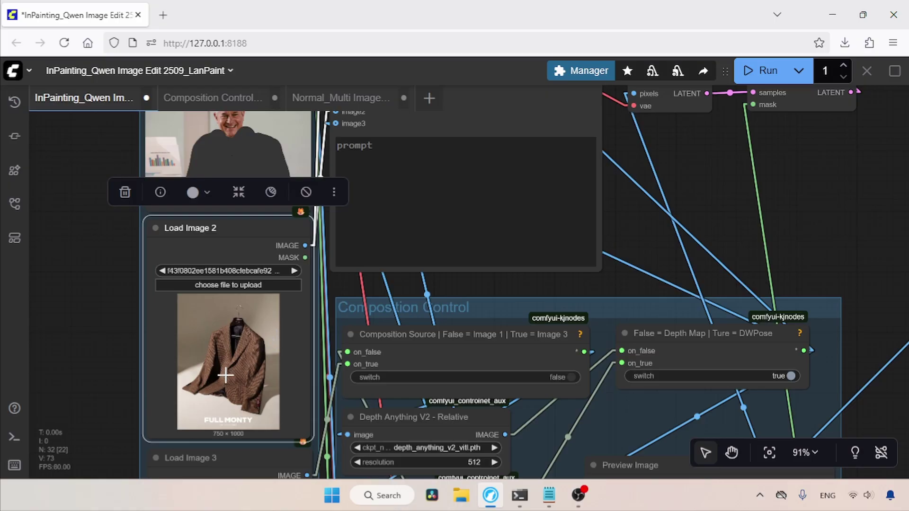
drag(104, 438, 71, 186)
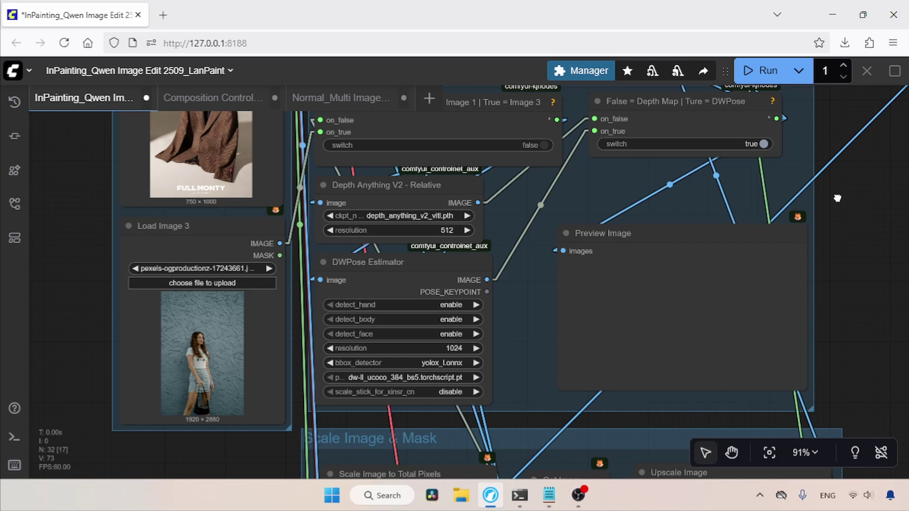
Review the Composition Control switches, the Scale Image & Mask group, and the Image Comparer and Save Image output nodes
drag(837, 198, 801, 258)
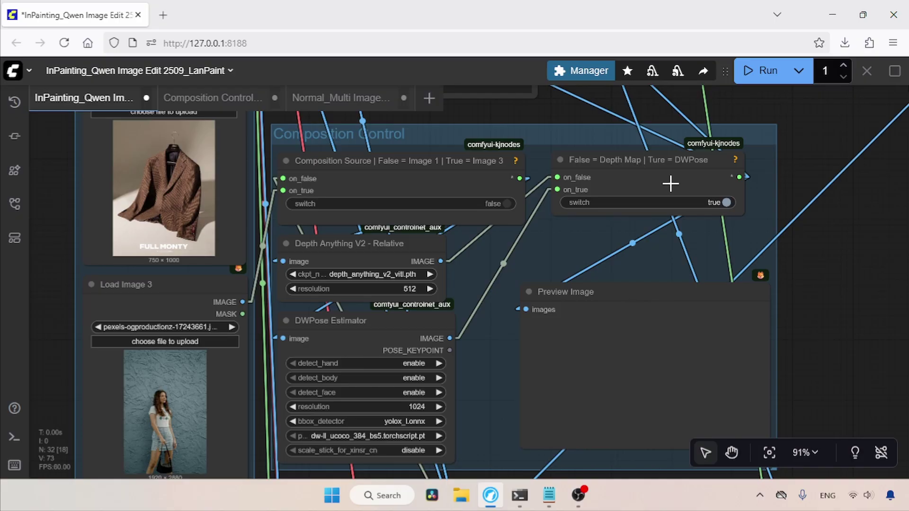
drag(821, 427, 783, 211)
drag(805, 345, 804, 227)
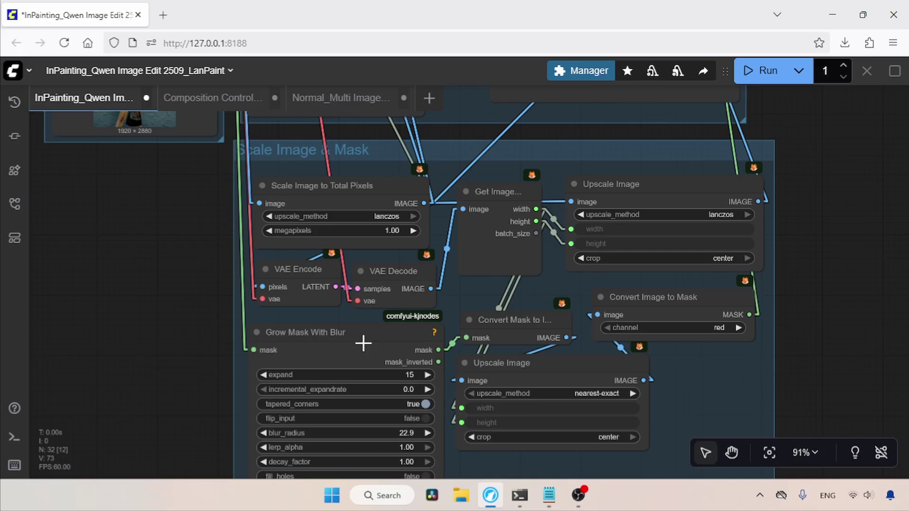
scroll(847, 180, up, 10)
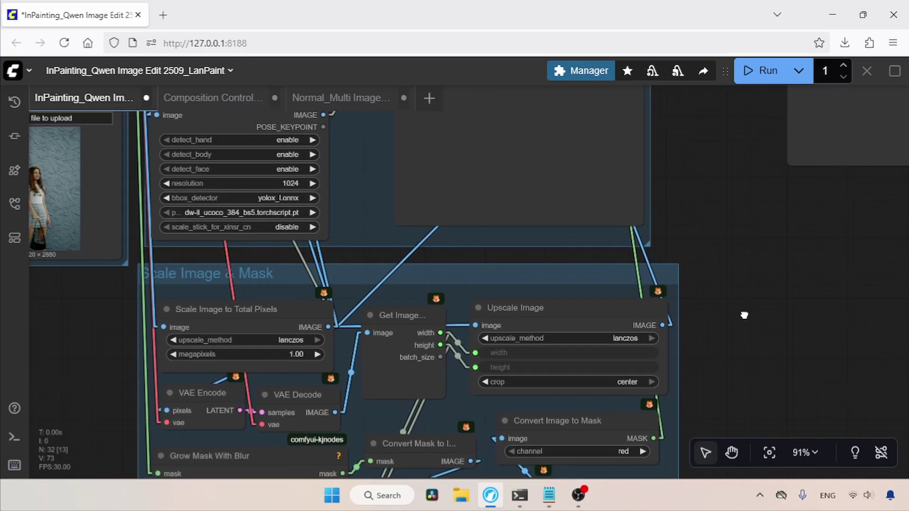
scroll(594, 413, right, 10)
scroll(474, 271, up, 2)
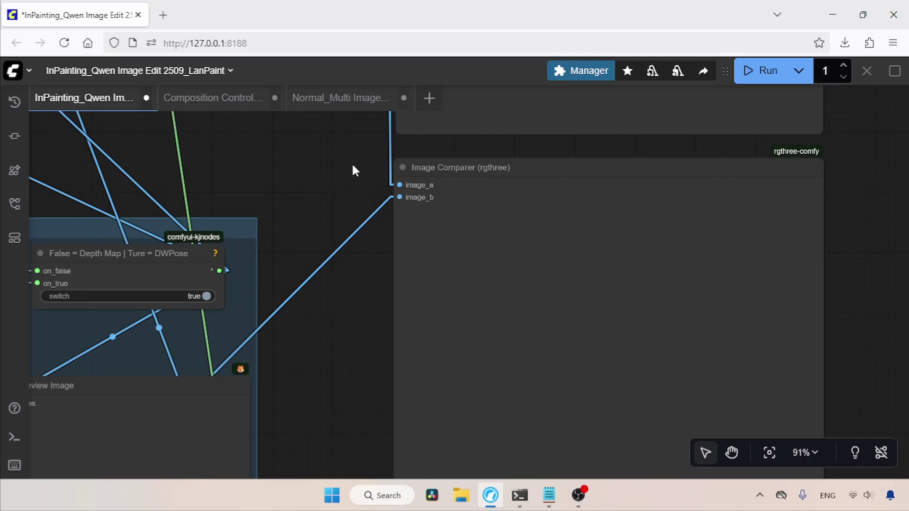
drag(355, 170, 327, 418)
drag(326, 235, 305, 363)
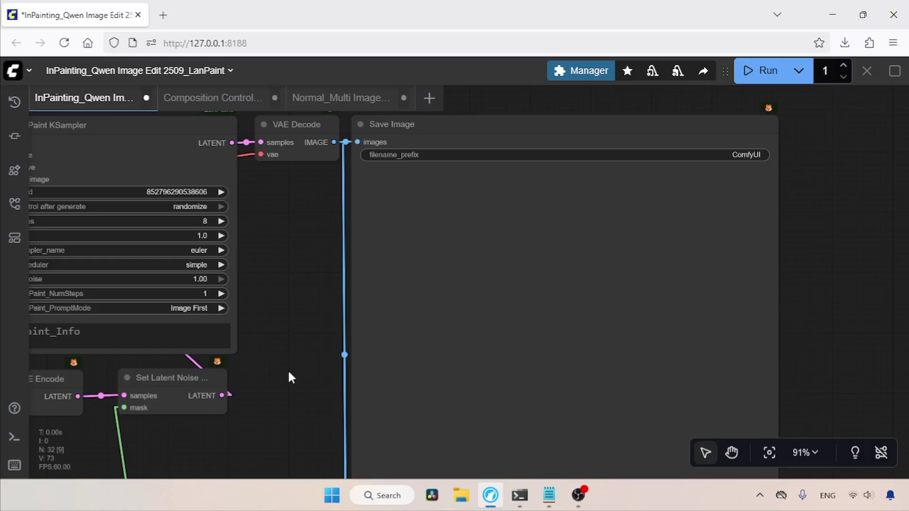
Upload pexels-rdne-7647920 from the Pictures/People folder into the Load Image 1 node
drag(106, 454, 712, 378)
click(240, 300)
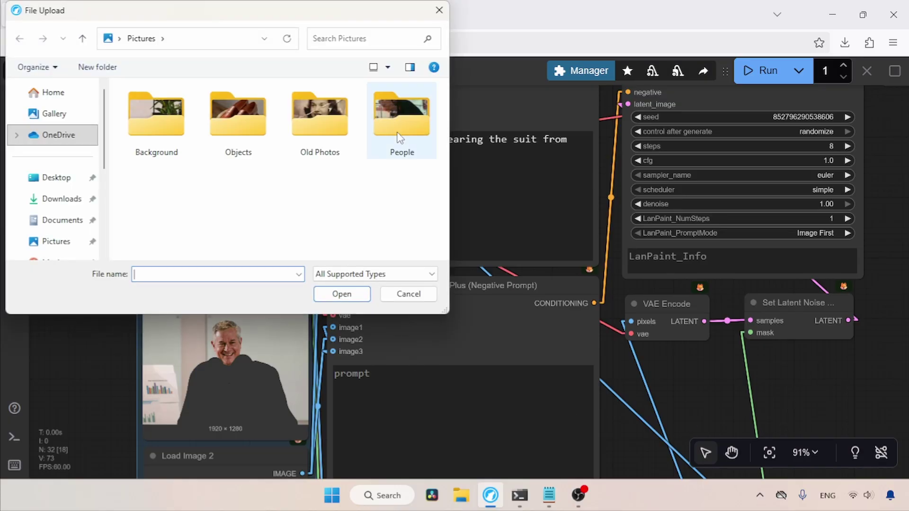
double_click(399, 138)
click(316, 118)
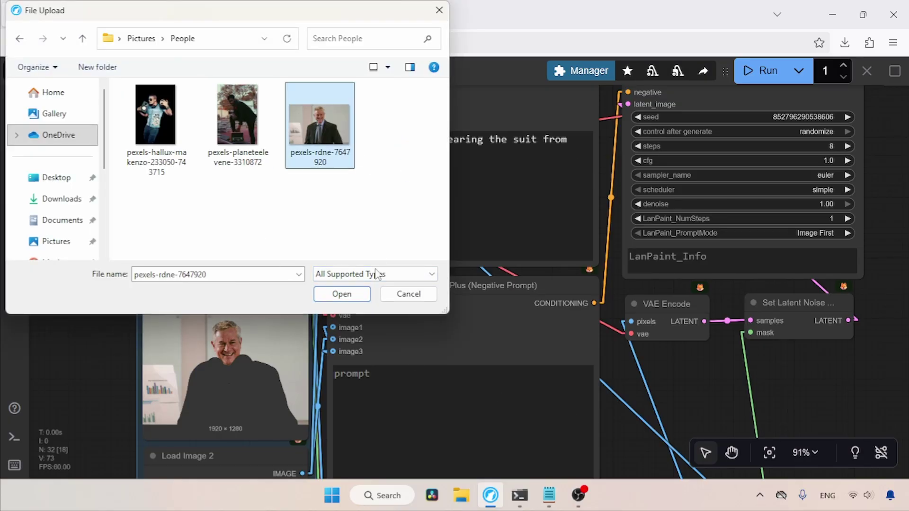
click(351, 295)
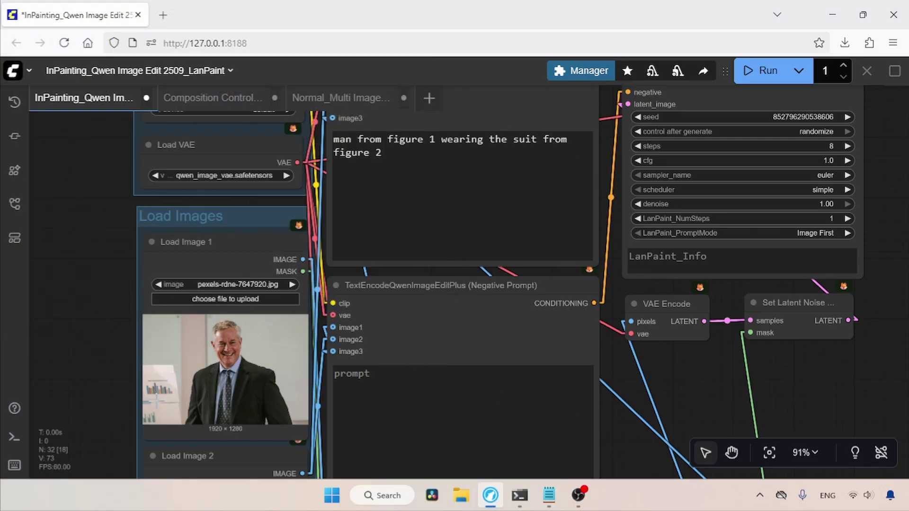
Open the Load Image 1 picture in the mask editor, paint a mask over the man's whole suit from the collar down, and save it
drag(107, 383, 110, 196)
scroll(282, 411, up, 5)
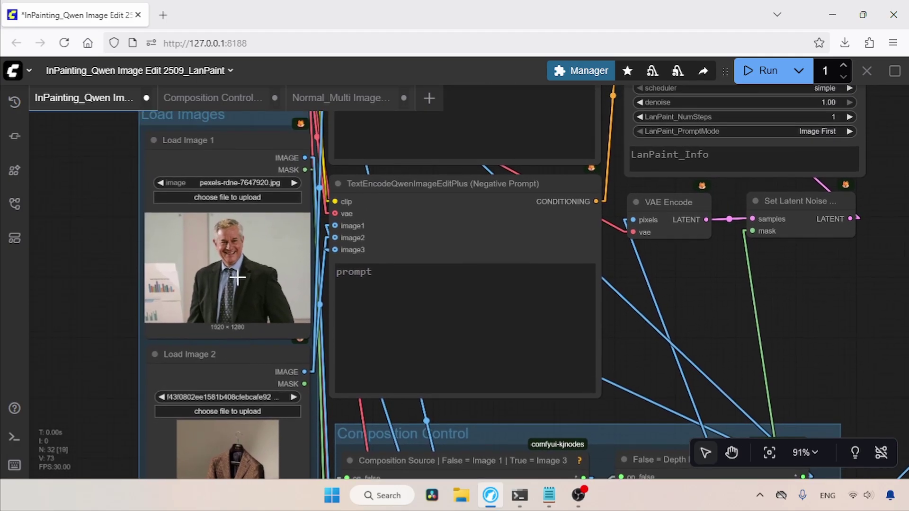
right_click(286, 237)
click(366, 429)
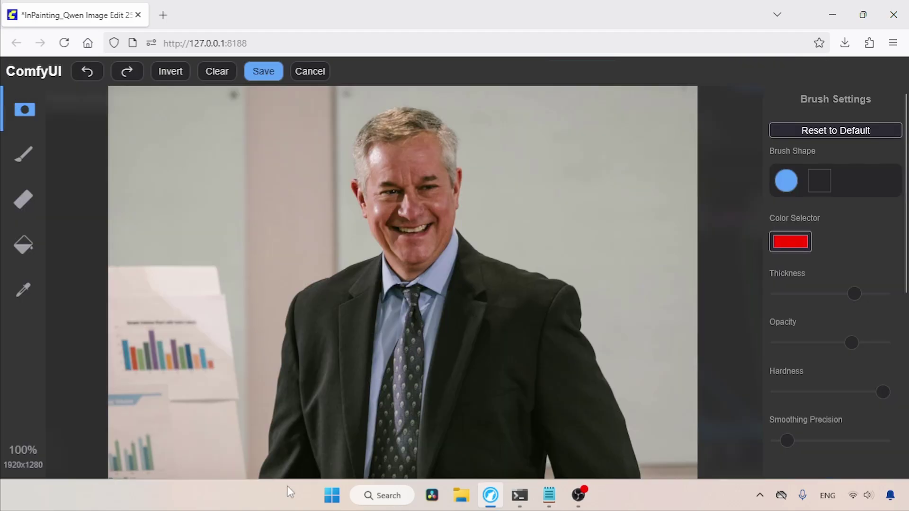
mouse_move(275, 426)
mouse_down()
mouse_move(595, 289)
mouse_move(436, 335)
mouse_move(648, 334)
mouse_up()
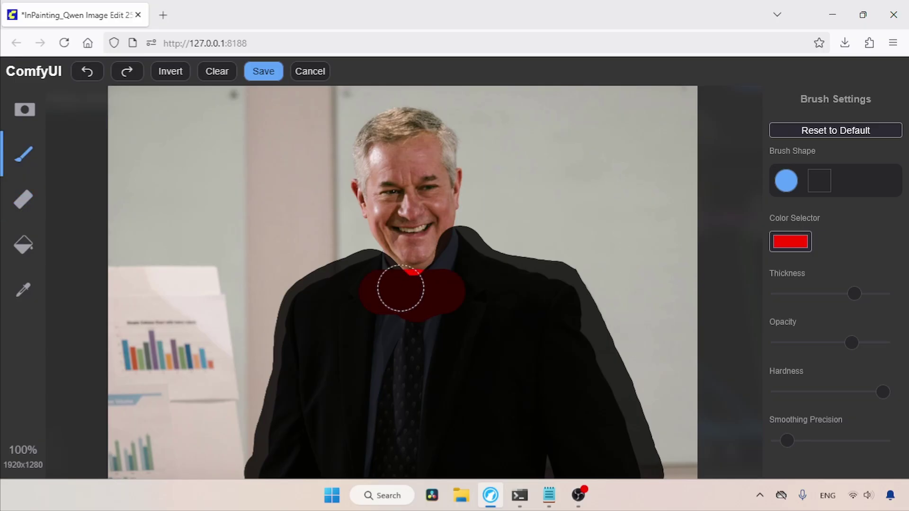
click(263, 71)
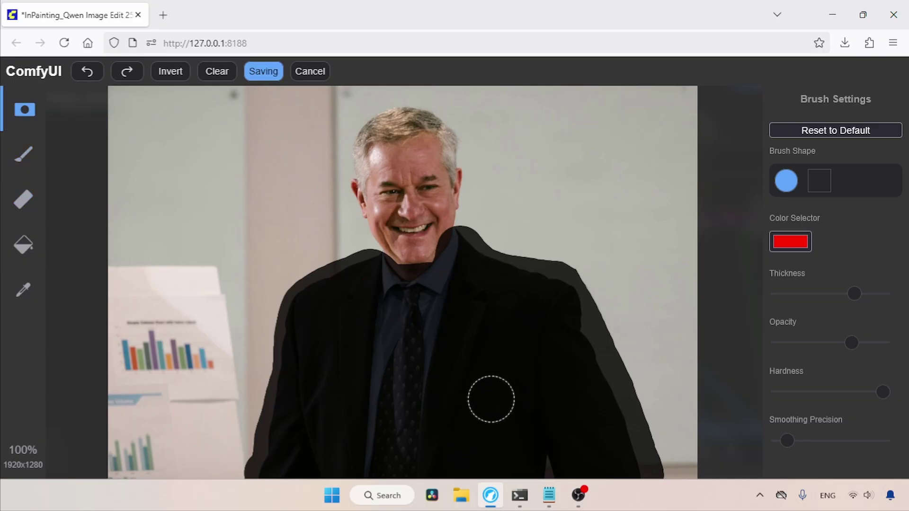
Run the inpainting workflow with the positive prompt "man from figure 1 wearing the suit from figure 2"
scroll(472, 370, up, 5)
click(439, 196)
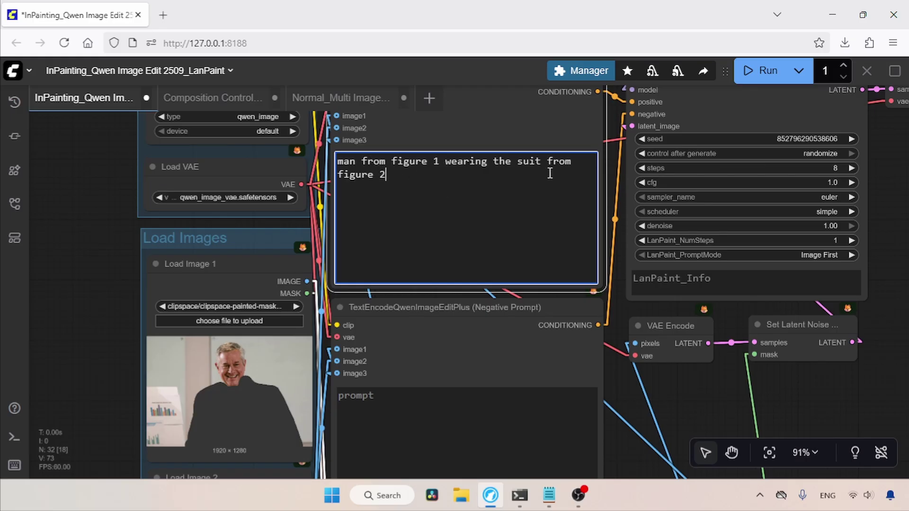
click(759, 70)
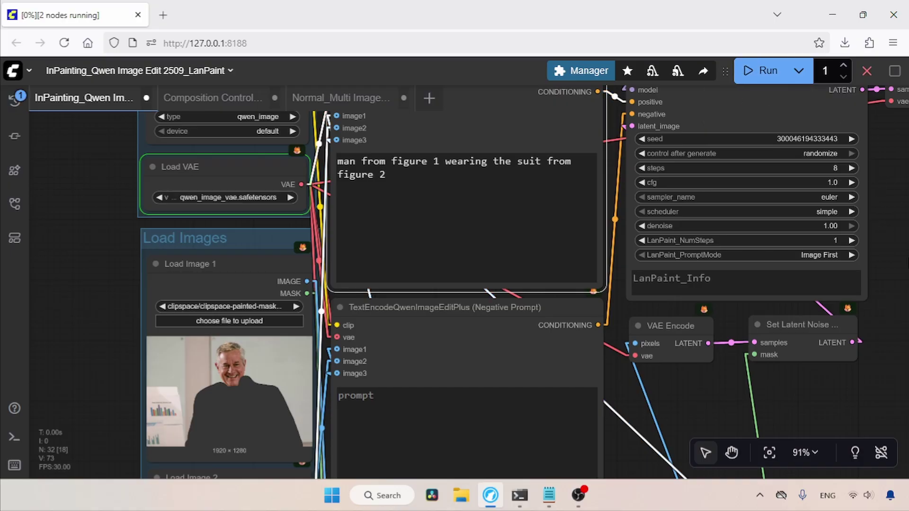
Examine the generated suit image in the Save Image node and compare it with the original in the Image Comparer
drag(848, 315, 382, 308)
drag(489, 277, 333, 310)
scroll(317, 407, down, 5)
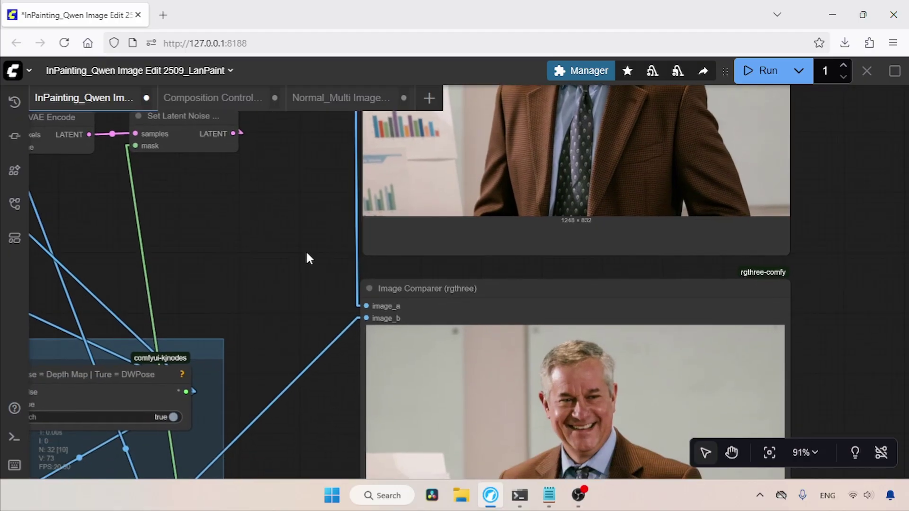
scroll(513, 274, down, 4)
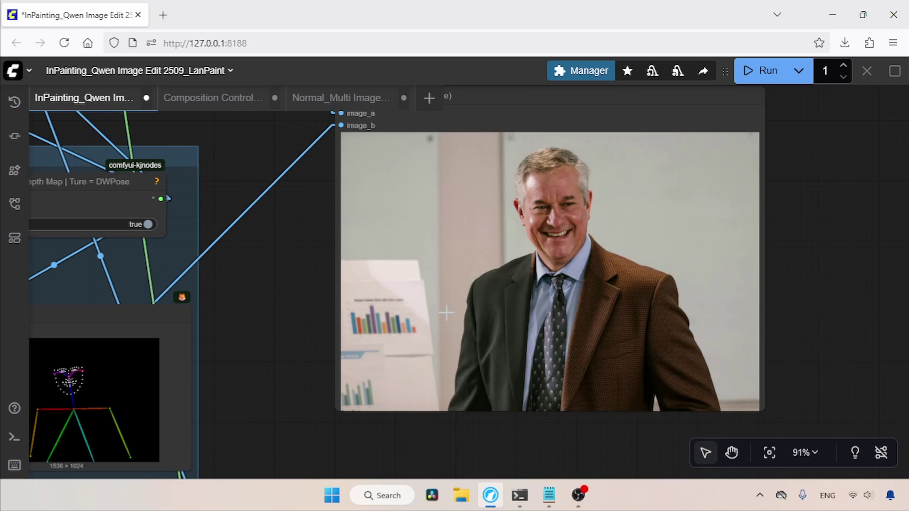
drag(546, 235, 622, 256)
Upload pexels-scottwebb-2451264 from the Pictures/Background folder into the Load Image 1 node
click(238, 173)
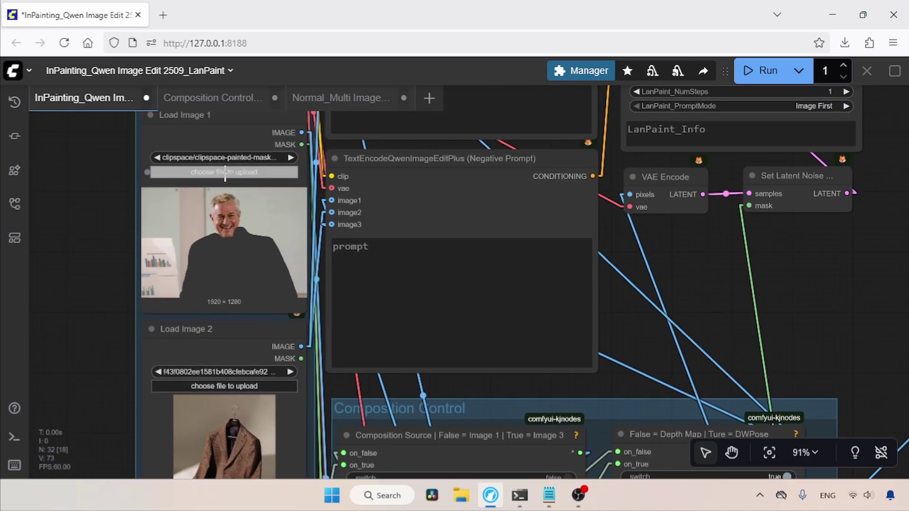
click(141, 38)
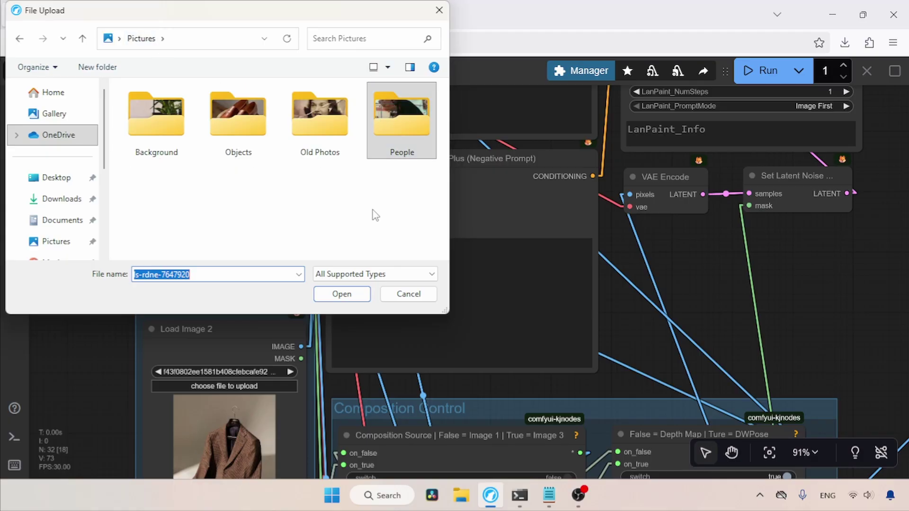
double_click(159, 125)
click(320, 123)
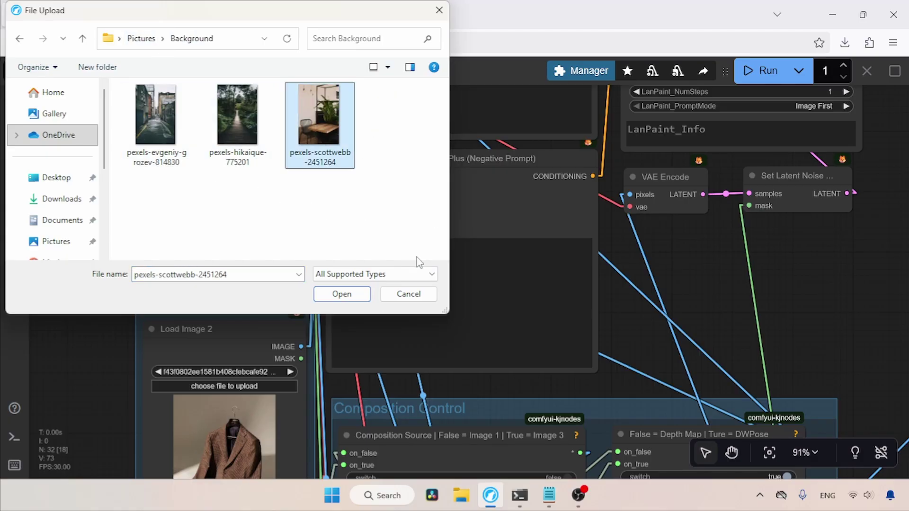
click(349, 295)
Upload the brown leather shoes picture from the Pictures/Objects folder into the Load Image 2 node
click(270, 387)
click(141, 39)
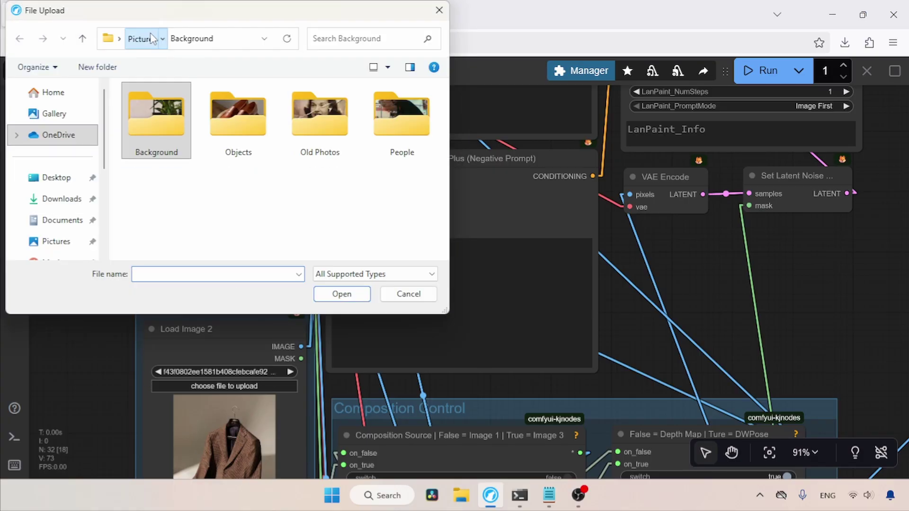
double_click(238, 116)
double_click(392, 118)
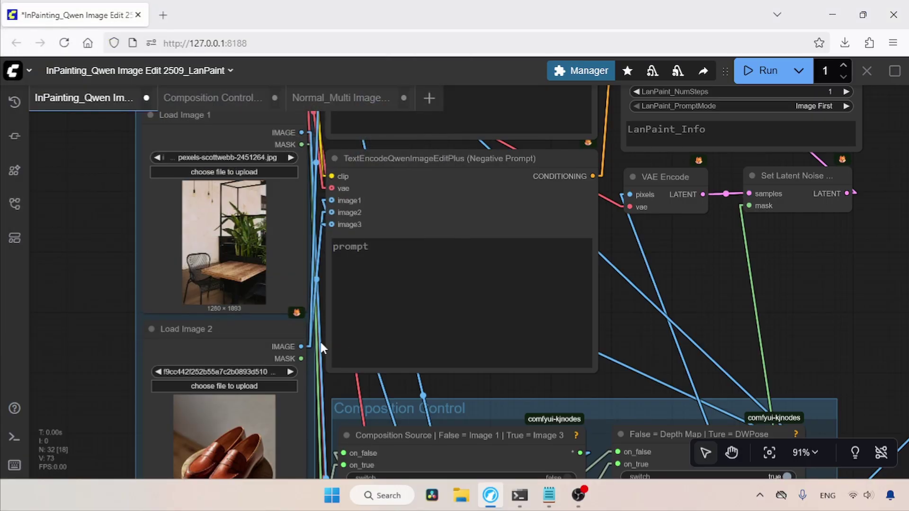
Open the Load Image 1 picture in the mask editor, paint an oval mask over the back of the wooden tabletop, and save it
mouse_move(323, 406)
mouse_down()
mouse_move(345, 349)
mouse_move(333, 400)
mouse_up()
right_click(240, 236)
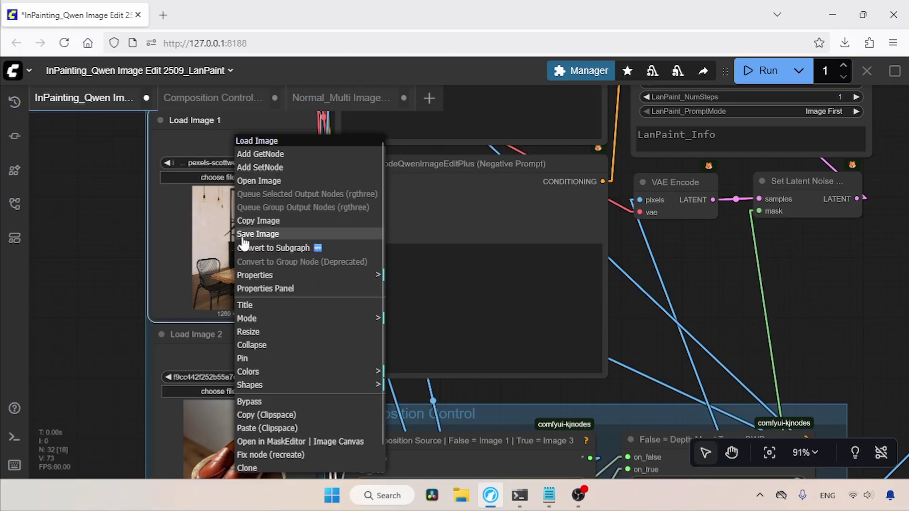
click(303, 441)
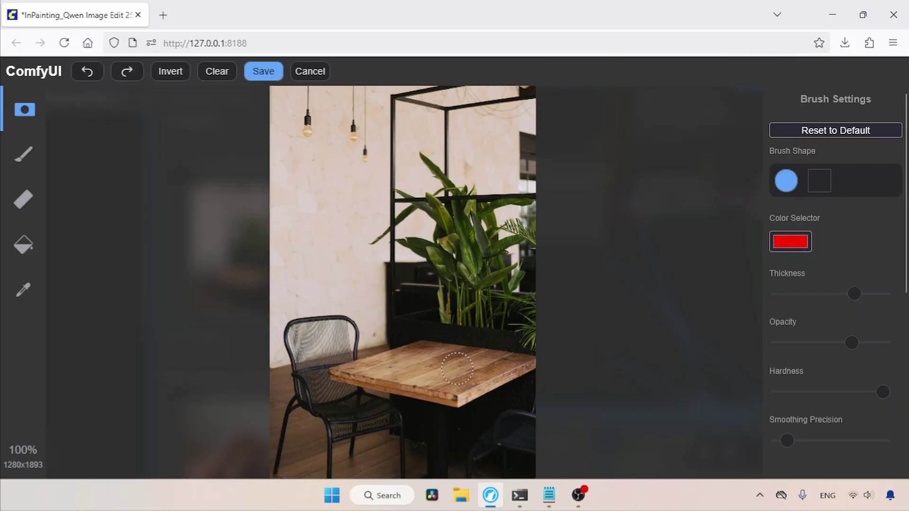
mouse_move(454, 361)
mouse_down()
mouse_move(392, 360)
mouse_move(413, 328)
mouse_move(473, 336)
mouse_move(443, 351)
mouse_move(427, 335)
mouse_move(476, 351)
mouse_move(420, 351)
mouse_move(426, 325)
mouse_move(476, 349)
mouse_move(416, 358)
mouse_up()
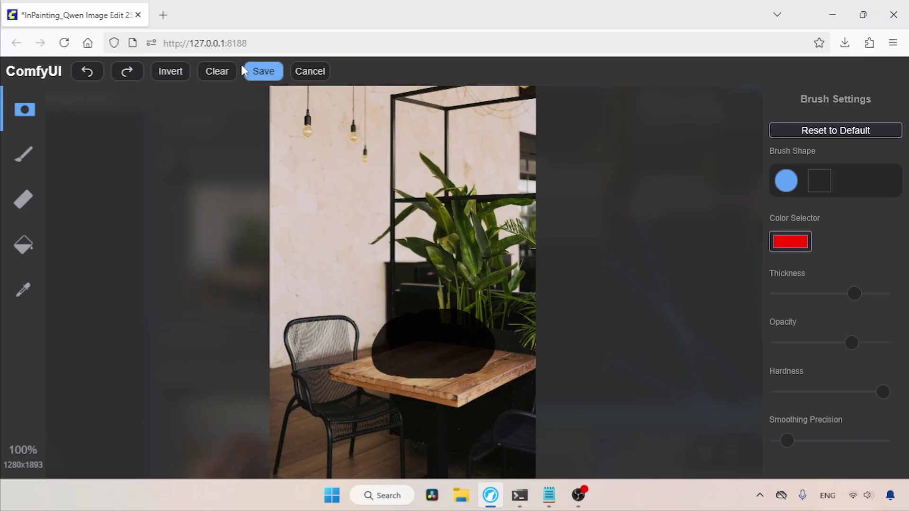
click(260, 72)
Replace the positive prompt with "shoes from figure 2 is placed on figure 1" and run the workflow
drag(618, 172, 613, 334)
click(429, 189)
key(ctrl+a)
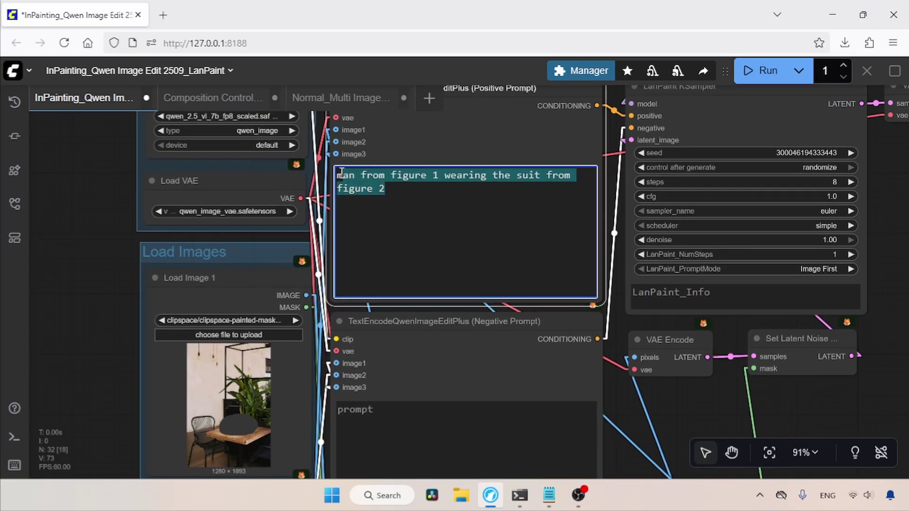
text(shoes from figure 2 i)
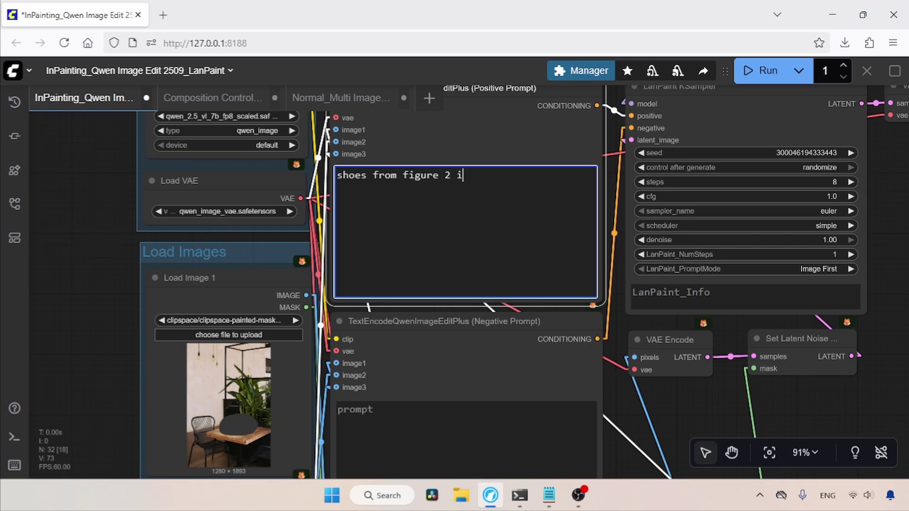
text(s placed on figure 2)
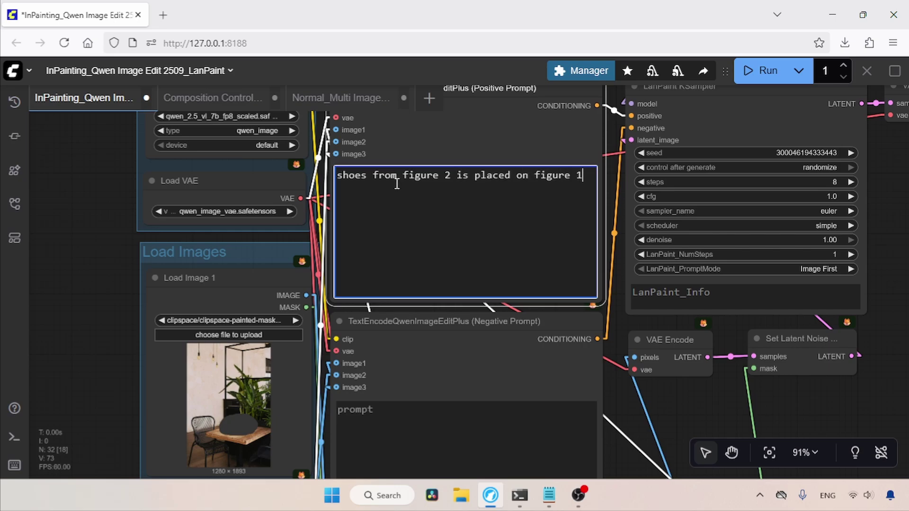
click(760, 70)
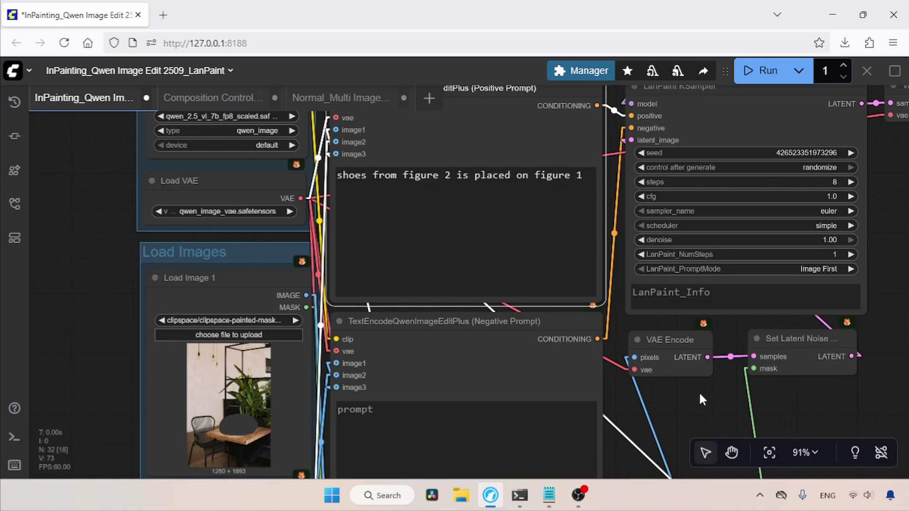
Examine the generated image of the shoes on the table in the Save Image and Image Comparer nodes
drag(904, 219, 387, 195)
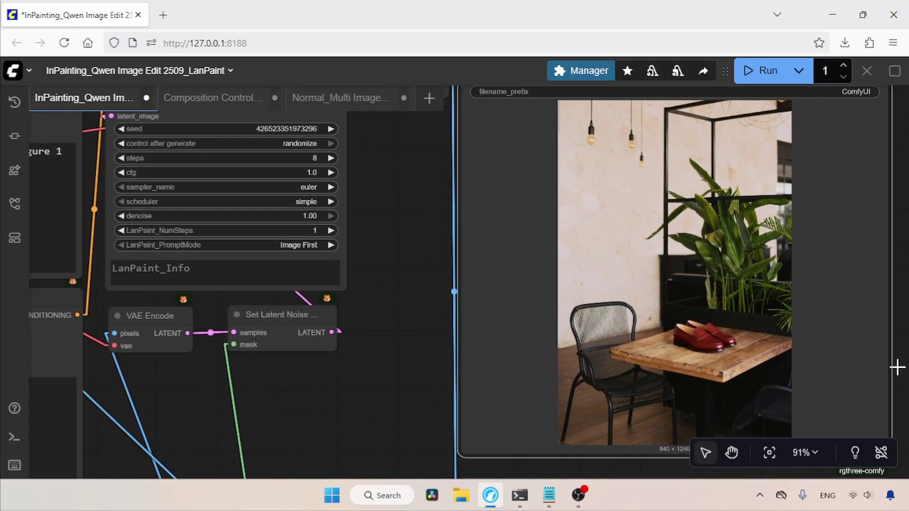
drag(407, 396, 386, 207)
drag(383, 455, 357, 213)
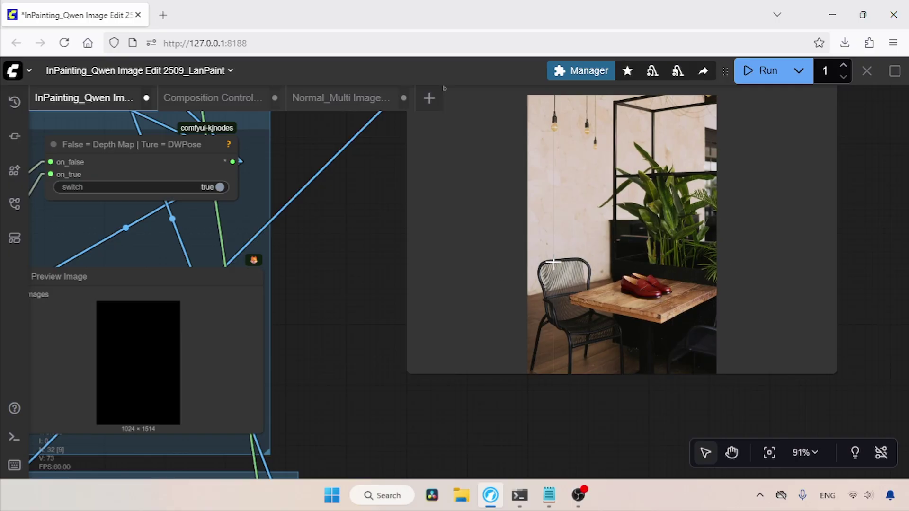
drag(426, 437, 411, 452)
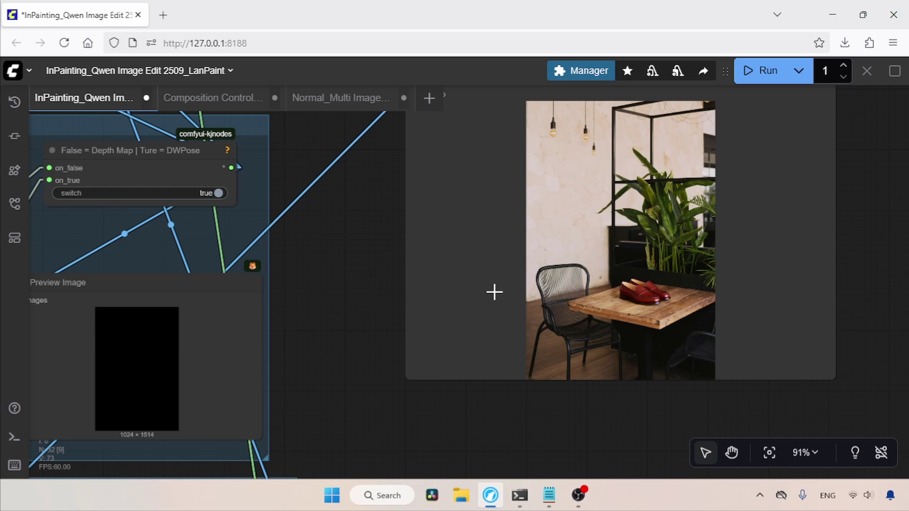
drag(341, 174, 321, 209)
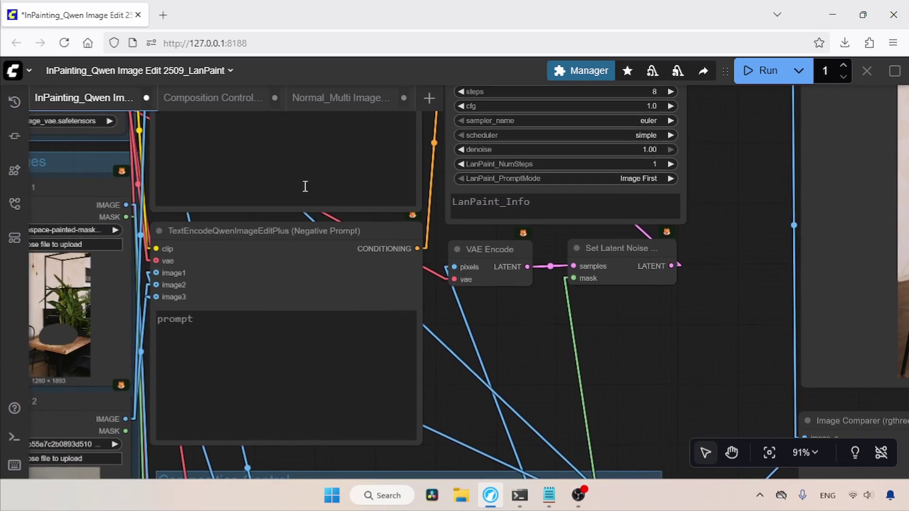
Switch to the Composition Control_Qwen Image Edit 2509 workflow and bring its Load Images group into view
click(229, 102)
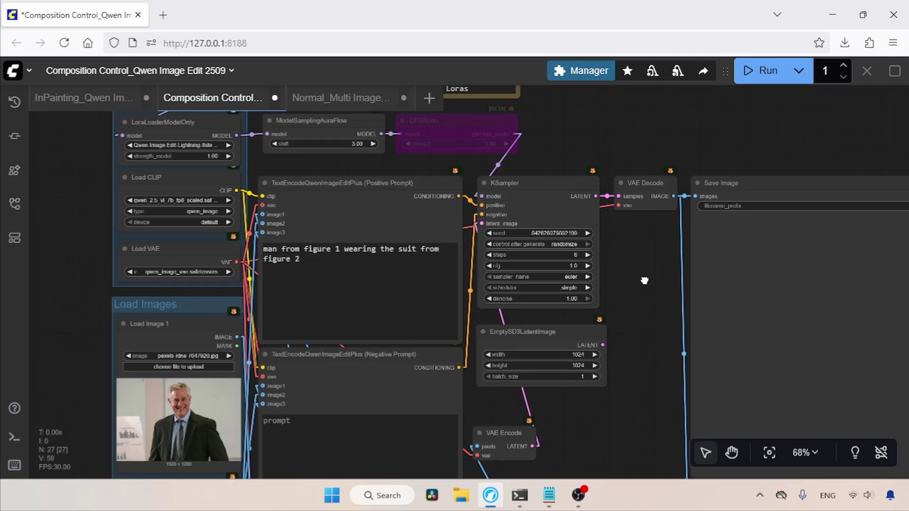
drag(641, 283, 651, 300)
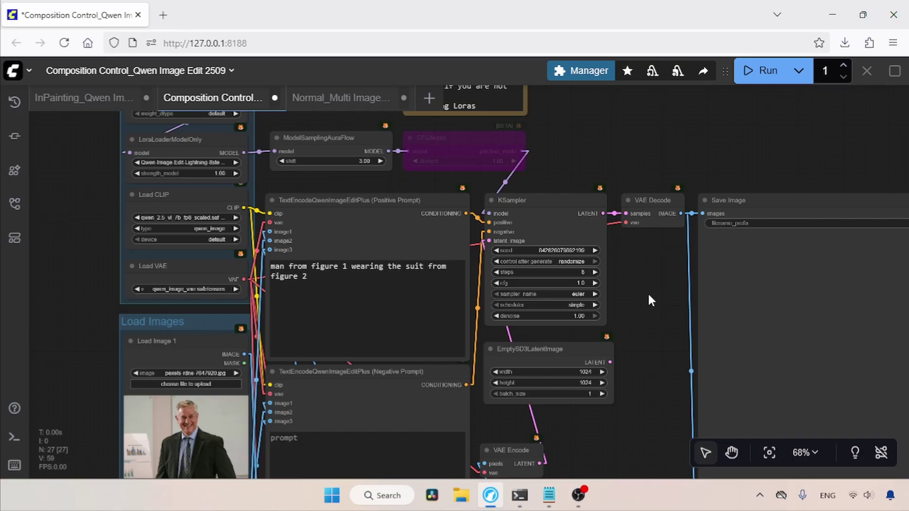
drag(651, 300, 684, 150)
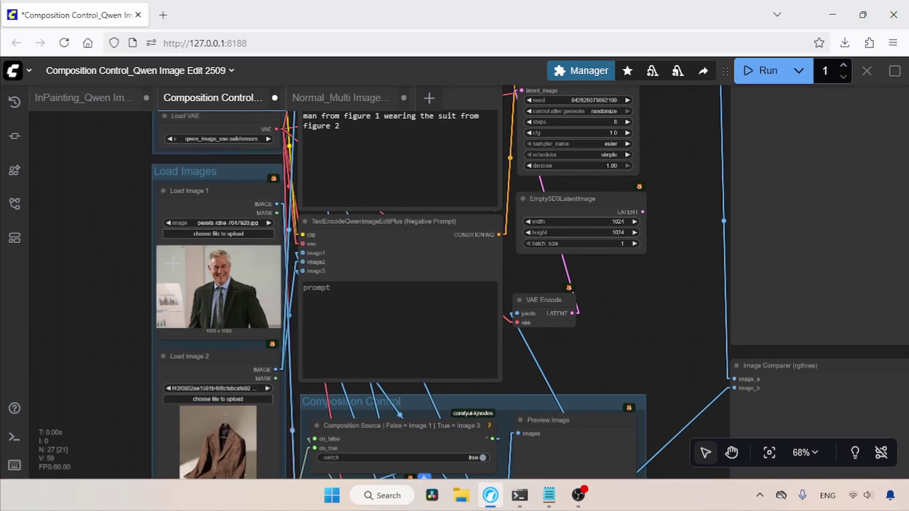
click(246, 234)
click(141, 37)
click(391, 142)
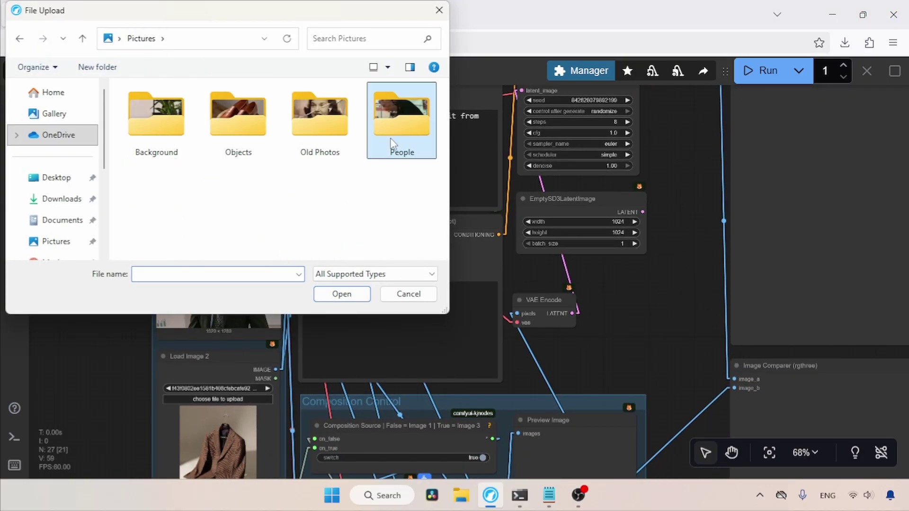
double_click(389, 138)
click(163, 123)
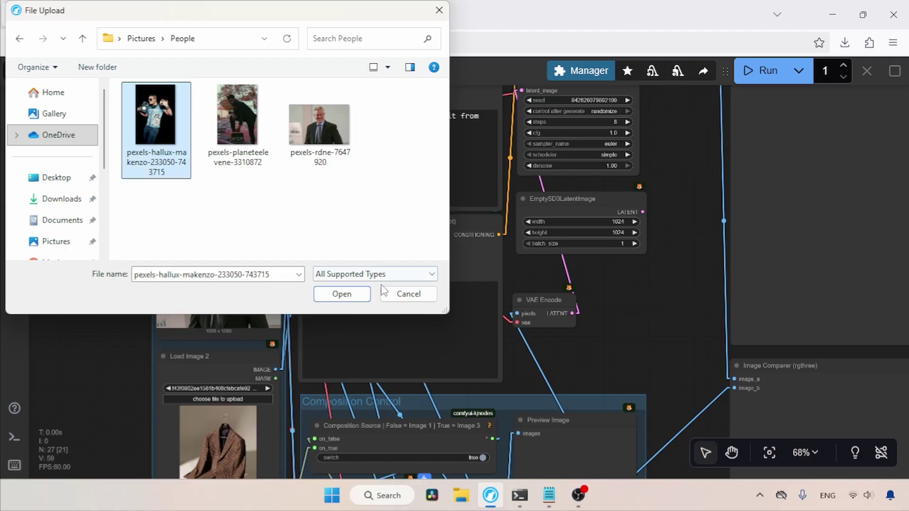
click(362, 294)
Upload the brown felt hat picture from the Pictures/Objects folder into the Load Image 2 node
drag(98, 347, 96, 264)
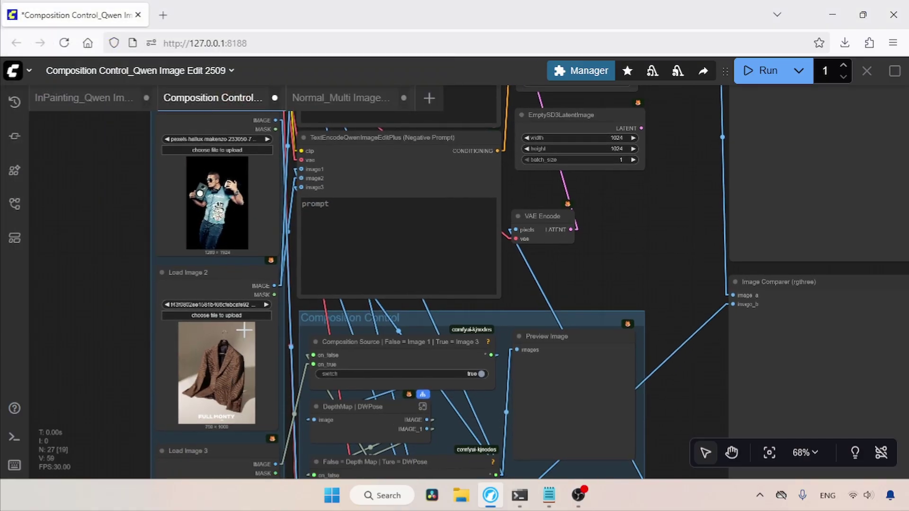
click(244, 315)
click(141, 38)
double_click(241, 114)
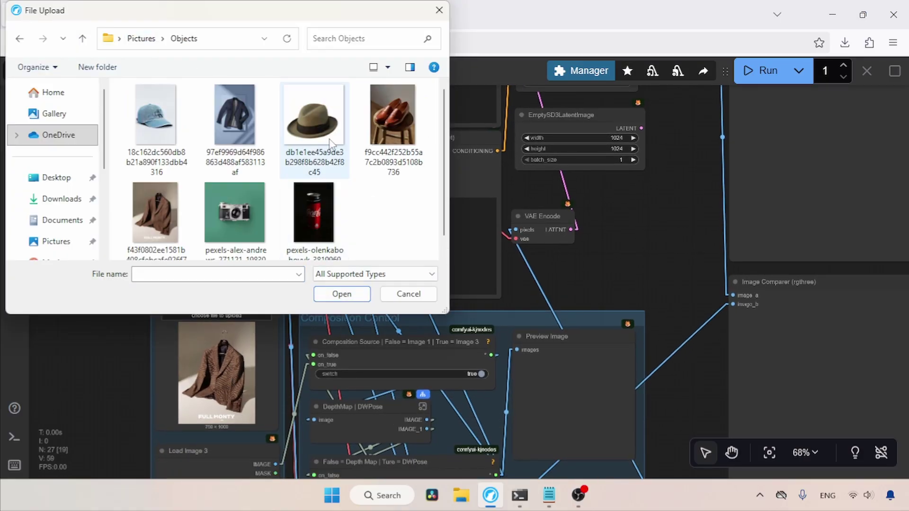
click(313, 119)
click(342, 293)
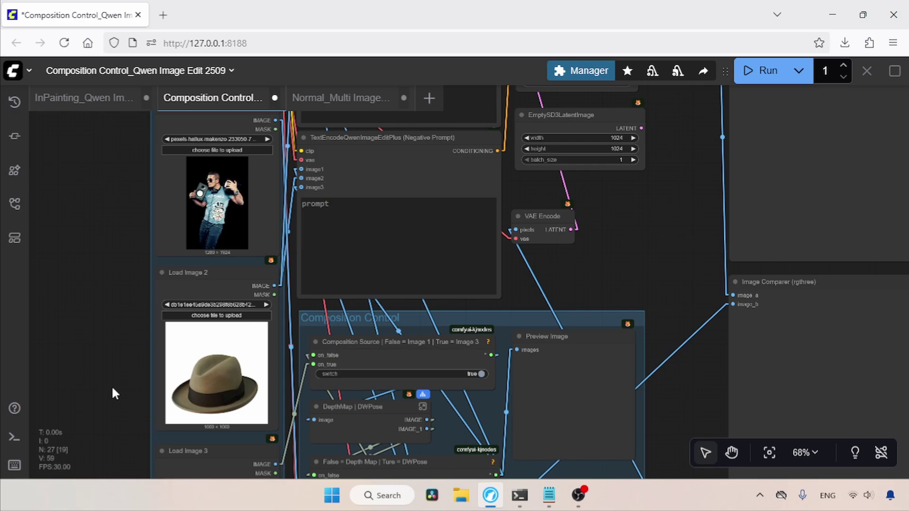
Examine the pose reference in Load Image 3, the Composition Control switches, and the Scale Image group
drag(114, 401, 112, 240)
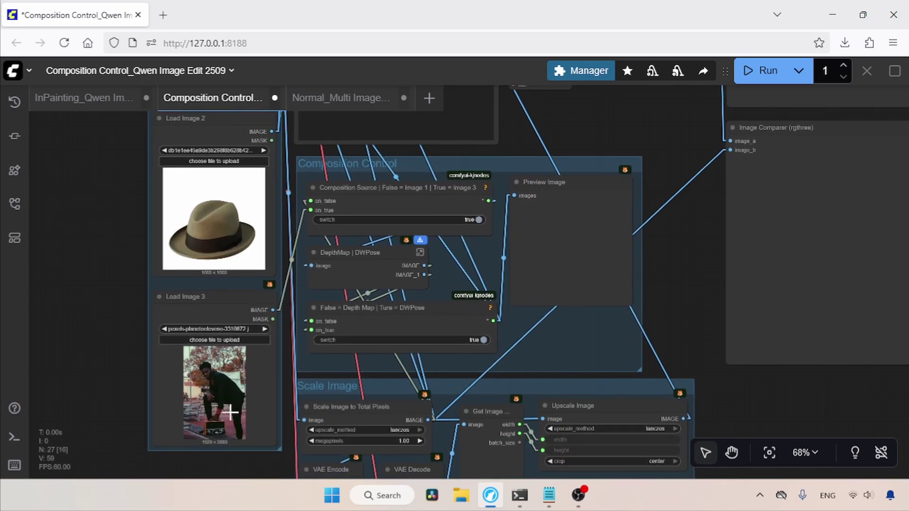
scroll(127, 335, down, 3)
click(804, 452)
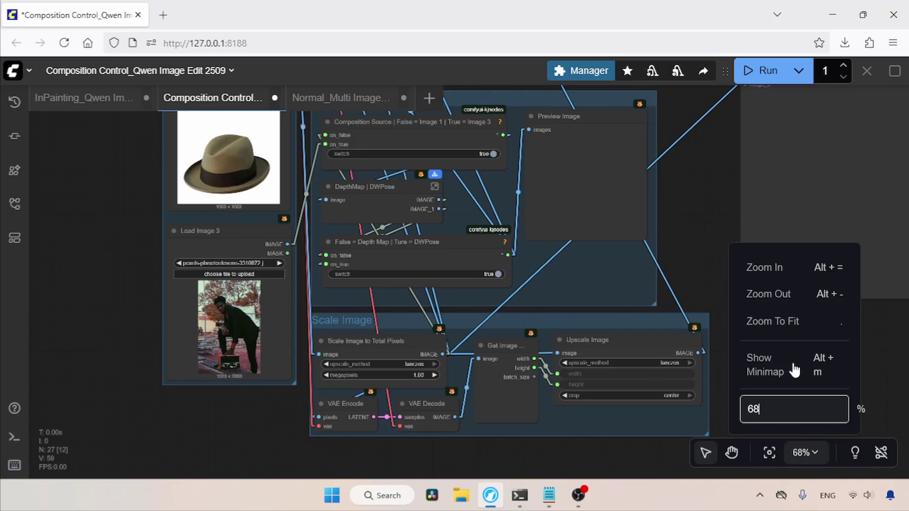
click(765, 266)
scroll(620, 208, up, 3)
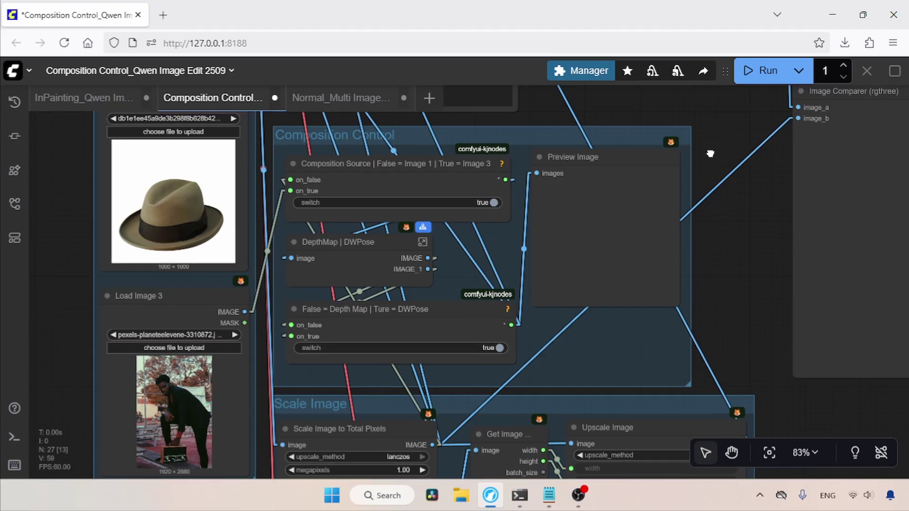
Replace the positive prompt with "man from figure 1 wearing the hat from figure 2" and run the workflow
scroll(699, 369, up, 5)
click(350, 192)
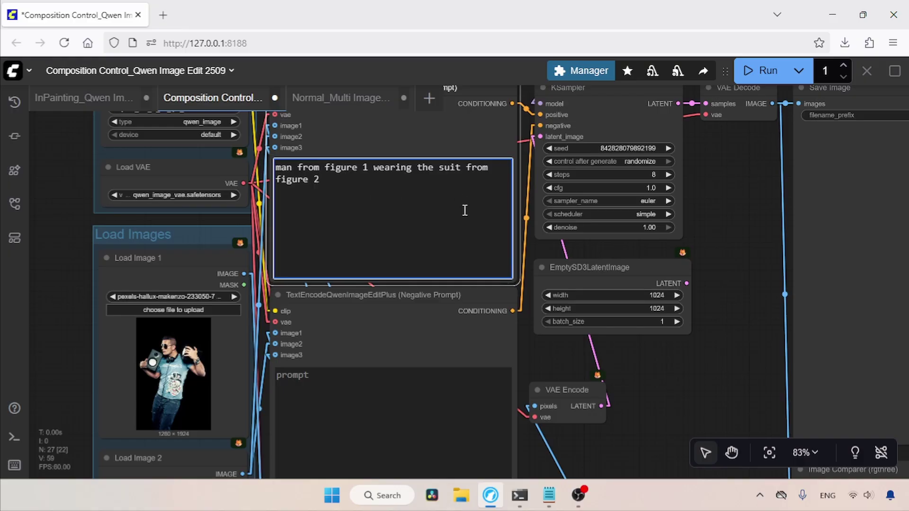
key(ctrl+a)
text(man from figure 1 w)
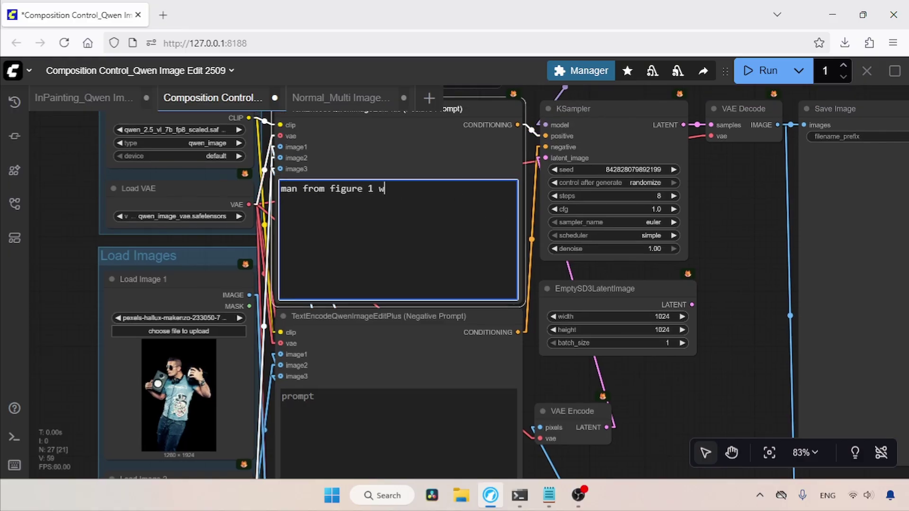
text(earing the hat from figure 2)
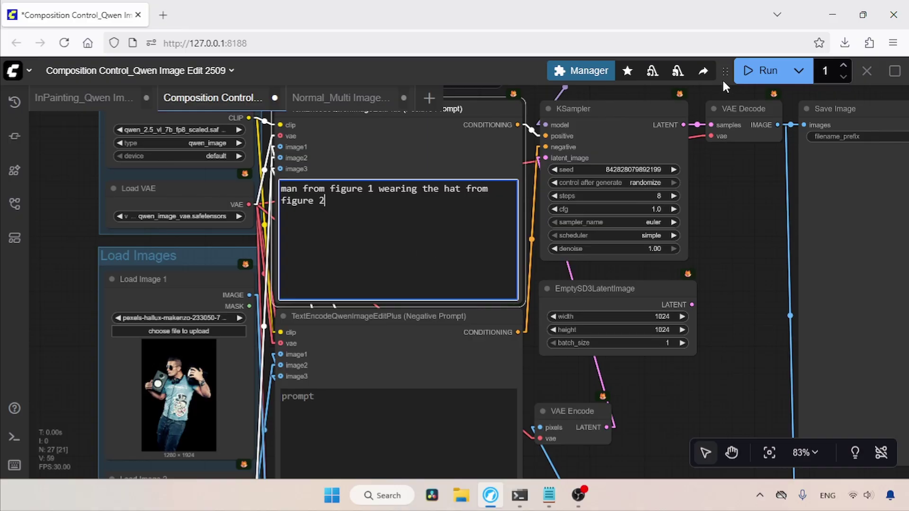
click(757, 71)
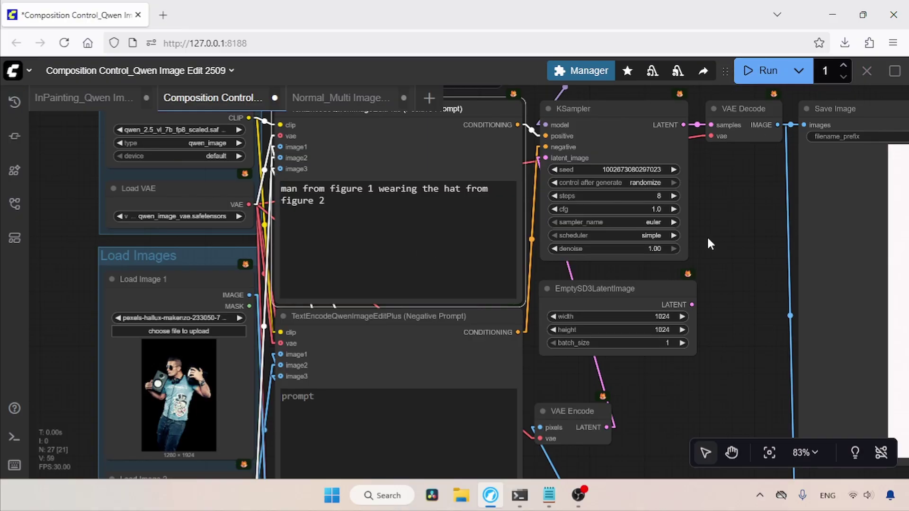
Rerun the composition control workflow with a new seed and compare the generated man with the source photo in the Image Comparer
drag(734, 240, 452, 185)
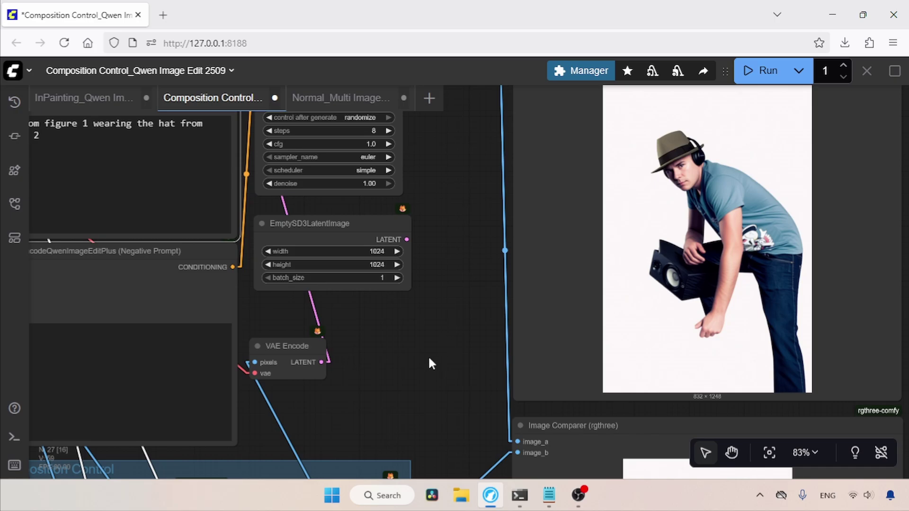
drag(429, 363, 364, 397)
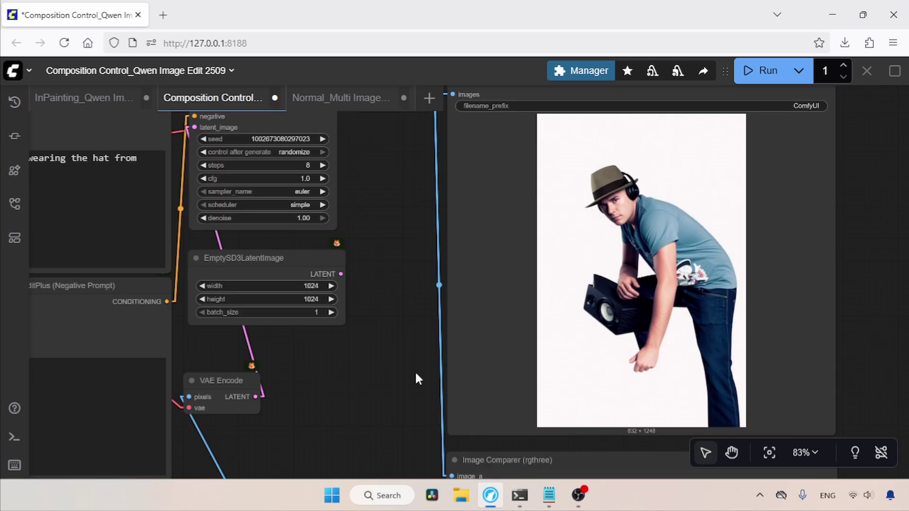
click(756, 77)
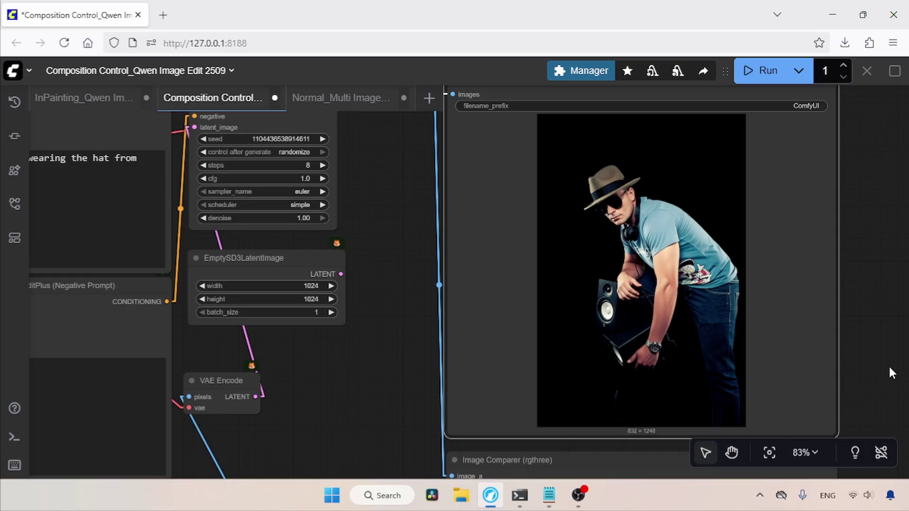
scroll(847, 284, down, 10)
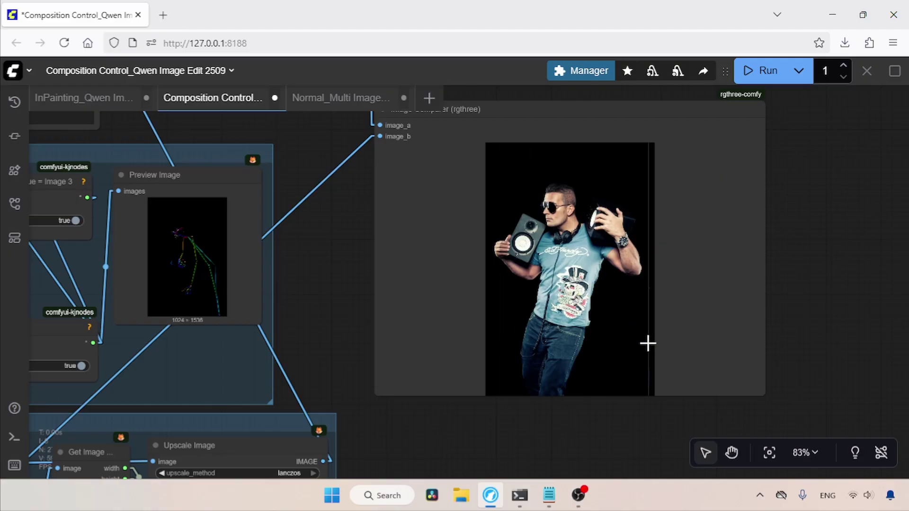
scroll(795, 300, up, 8)
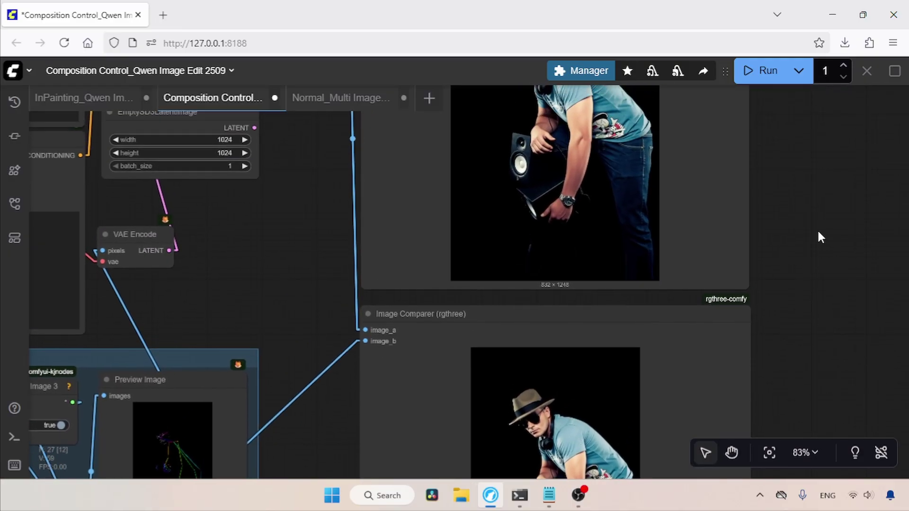
drag(810, 268, 806, 322)
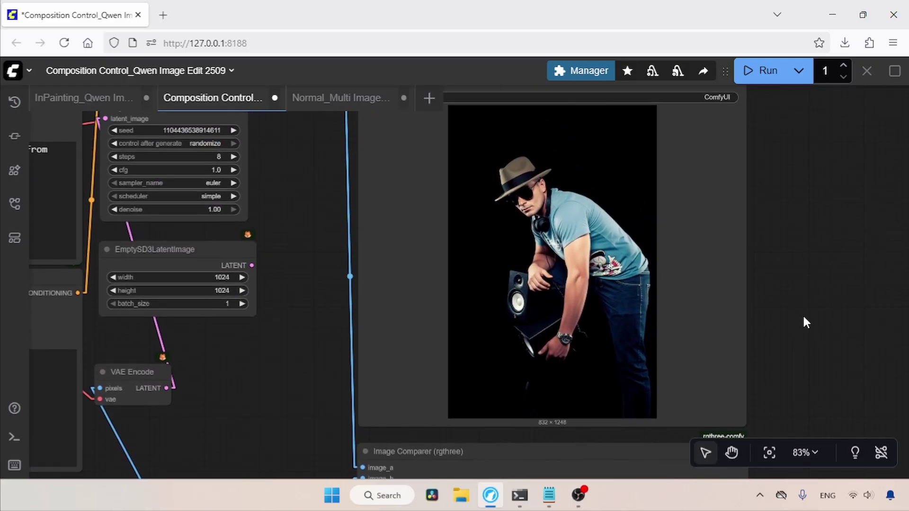
Switch to the Normal_Multi Image Editing workflow and bypass the Load Image 2 and Load Image 3 nodes
click(331, 100)
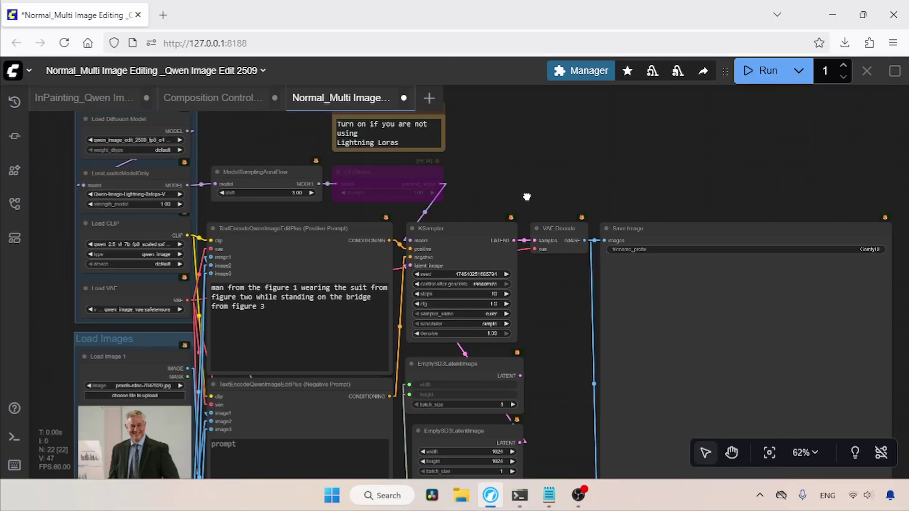
drag(527, 197, 556, 200)
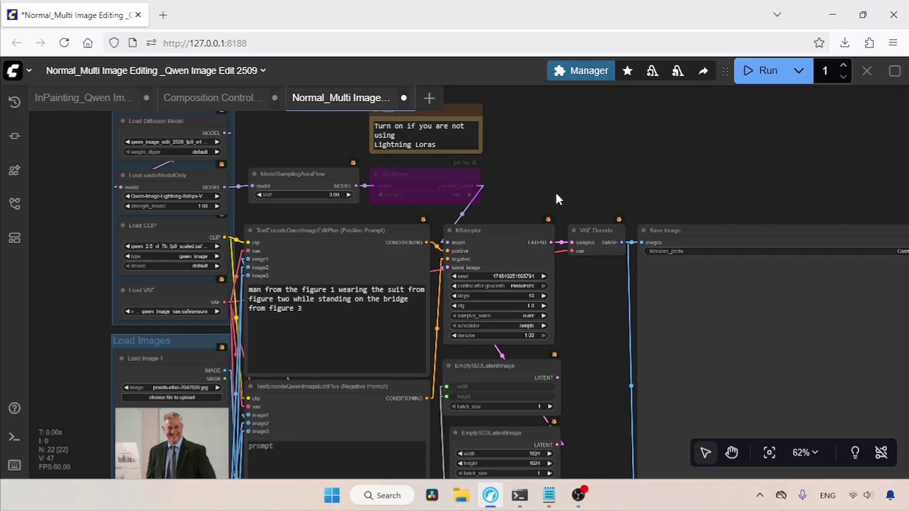
drag(594, 391, 632, 246)
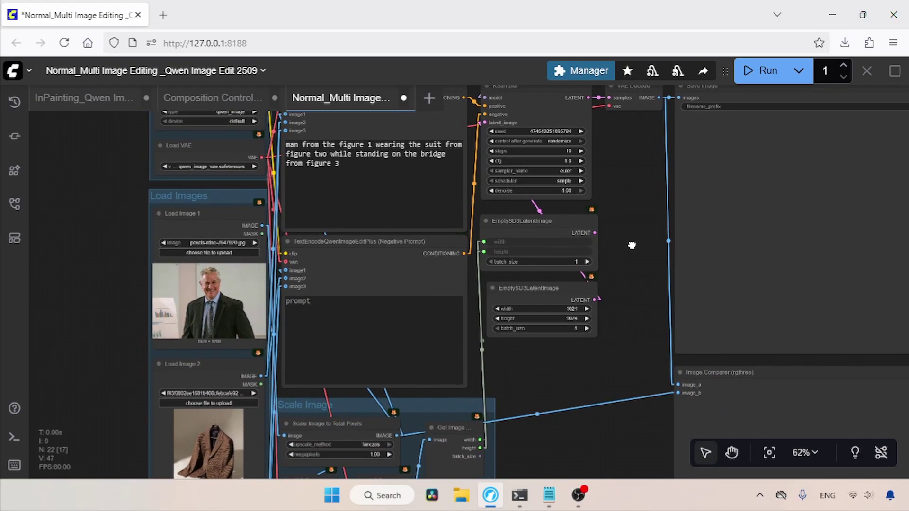
drag(606, 357, 610, 217)
click(219, 385)
click(225, 241)
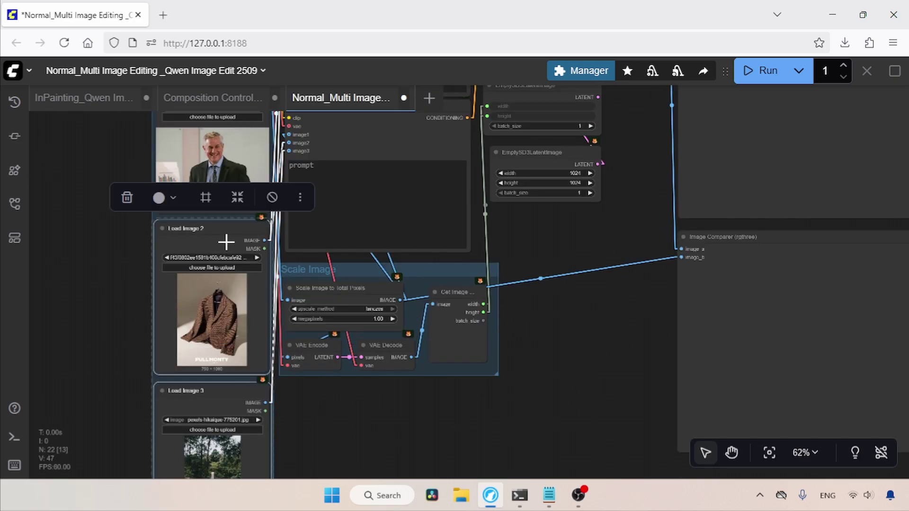
click(272, 197)
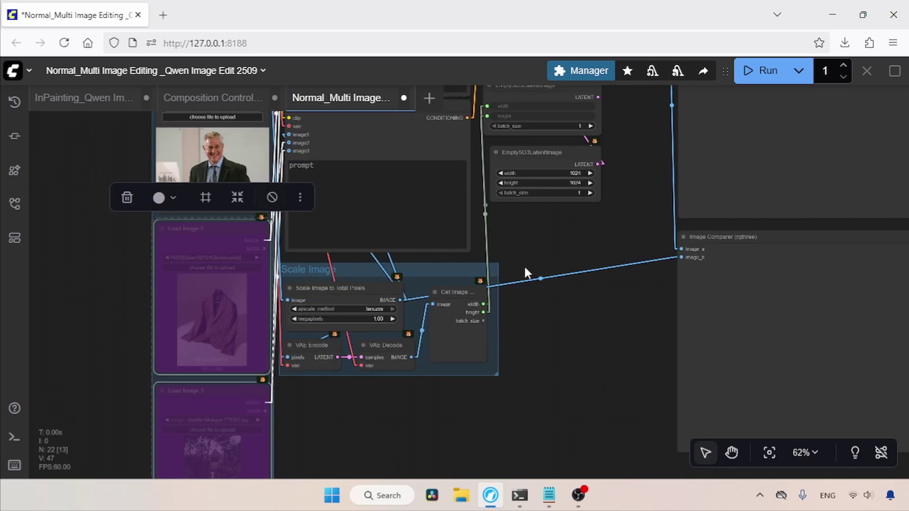
Upload the cracked portrait ab4980d5eb45114fad55a374db2c7e88 from the Pictures/Old Photos folder into the Load Image 1 node
drag(511, 236, 519, 401)
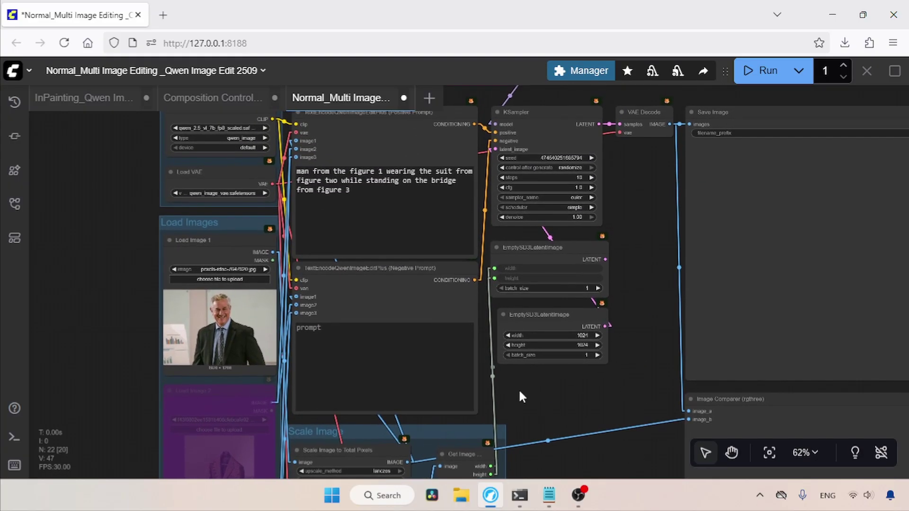
click(209, 279)
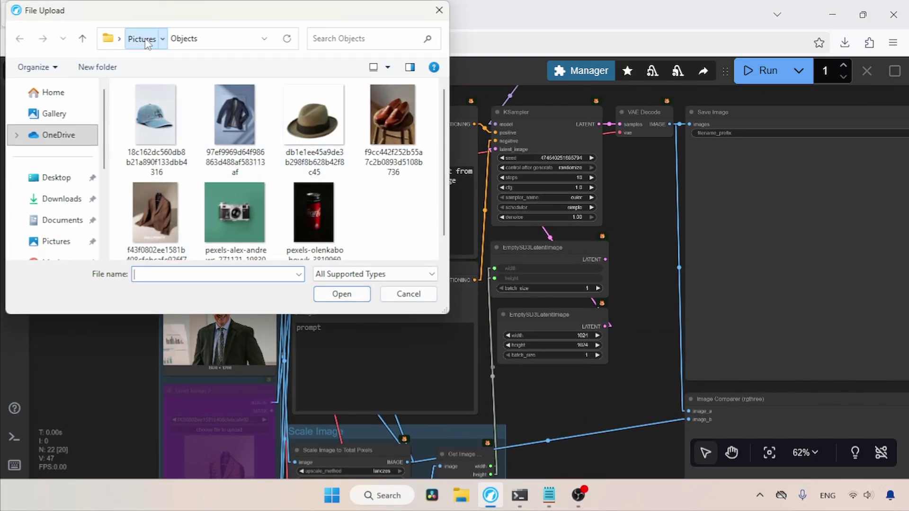
click(141, 38)
double_click(333, 151)
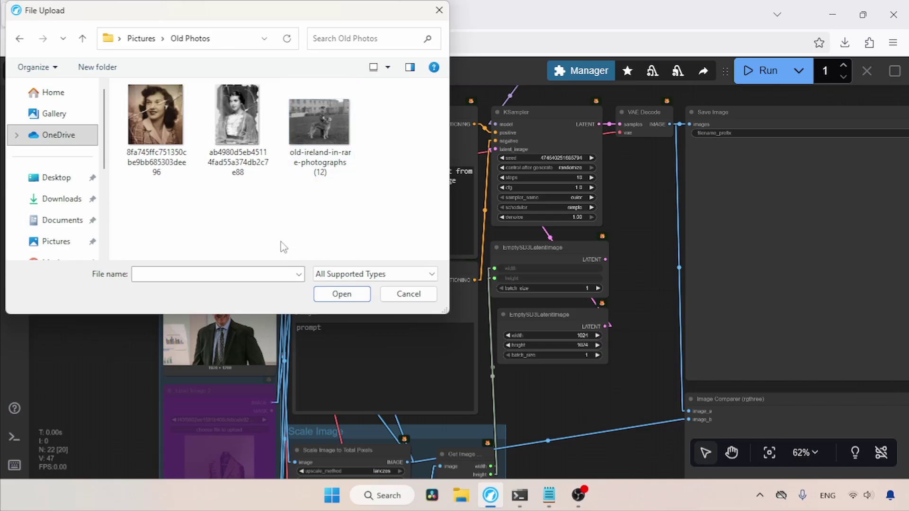
click(250, 118)
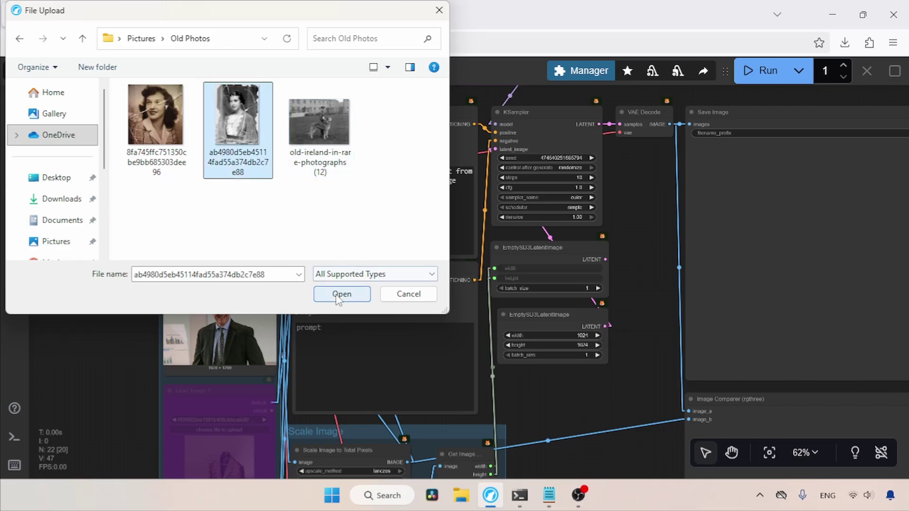
click(341, 293)
Replace the positive prompt with "restore this image and colorize it"
click(414, 229)
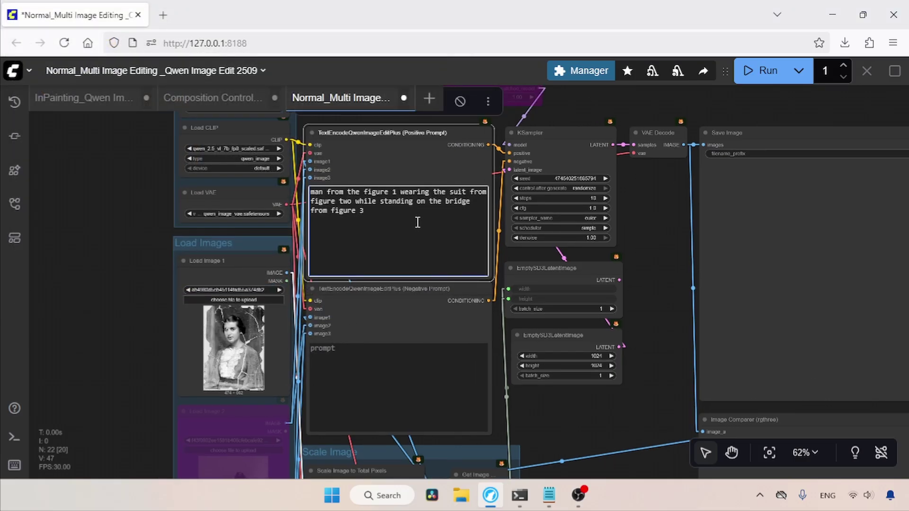
key(ctrl+a)
text(res)
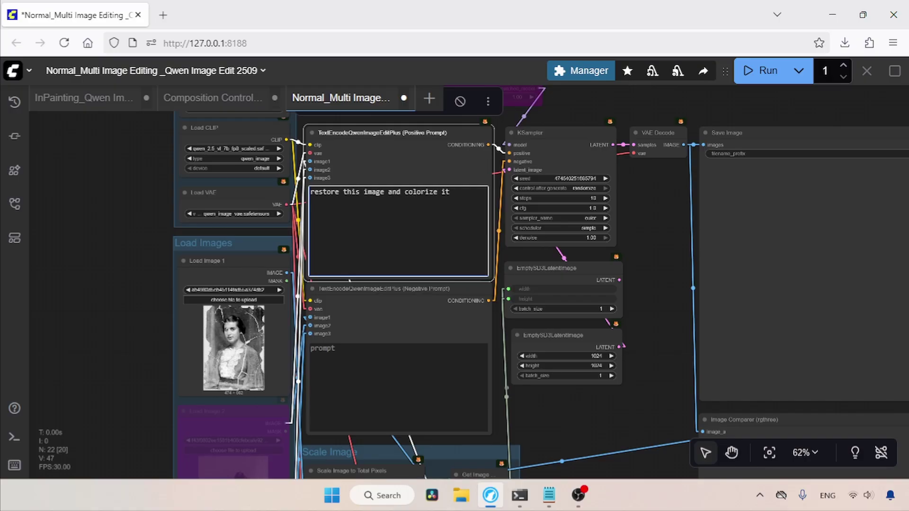
Check the two EmptySD3LatentImage nodes and run the photo restoration workflow
click(804, 452)
click(760, 267)
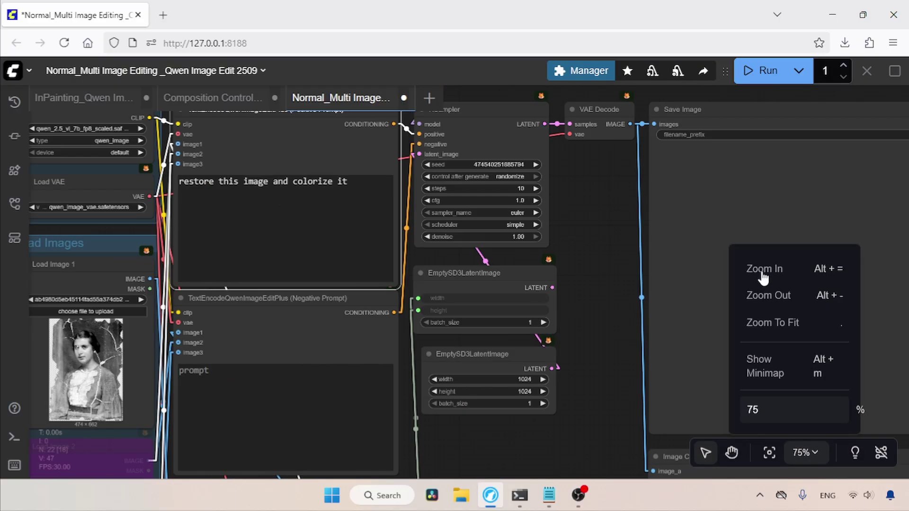
click(760, 267)
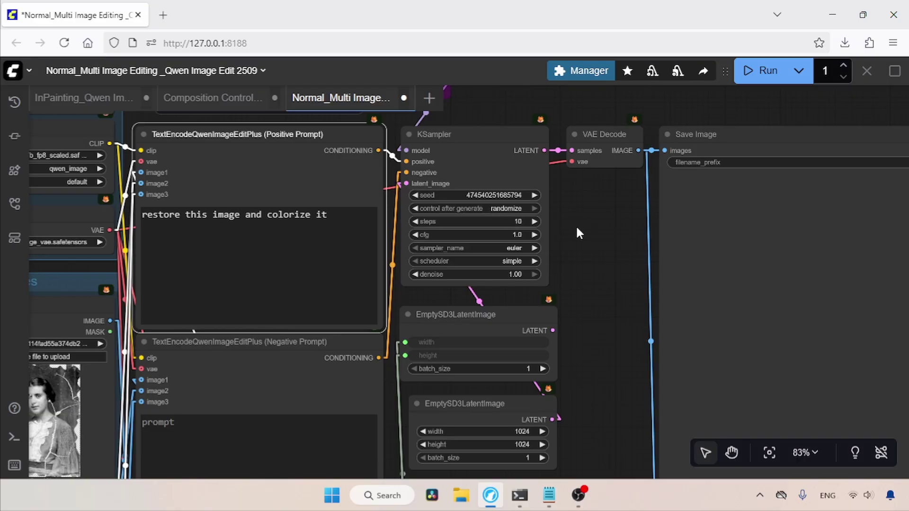
drag(600, 294, 645, 248)
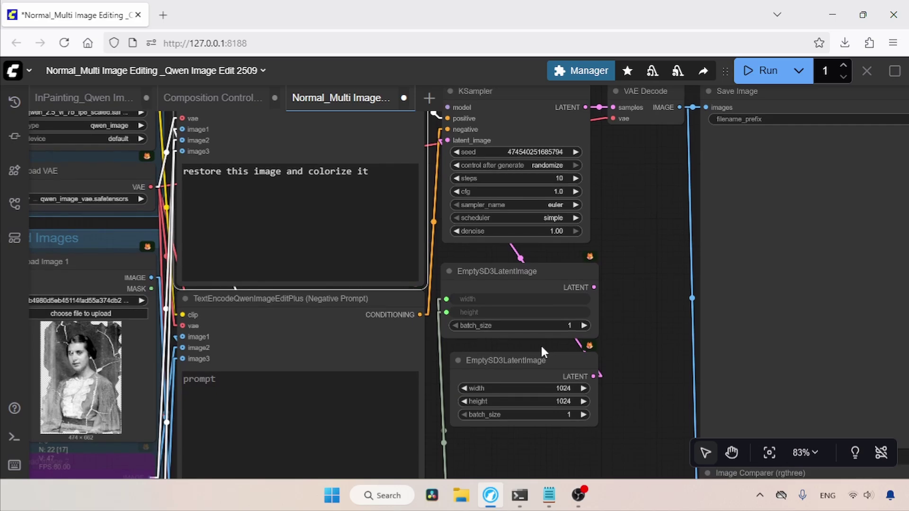
click(567, 362)
click(661, 360)
click(760, 70)
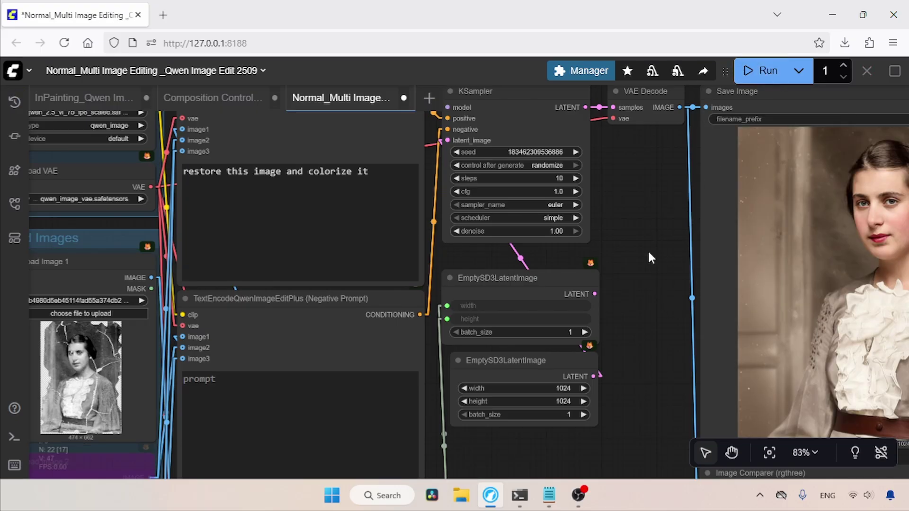
Inspect the generated portrait at full size in a separate browser tab, close it, and compare the result with the original in the Image Comparer
drag(648, 255, 316, 240)
right_click(538, 201)
click(557, 182)
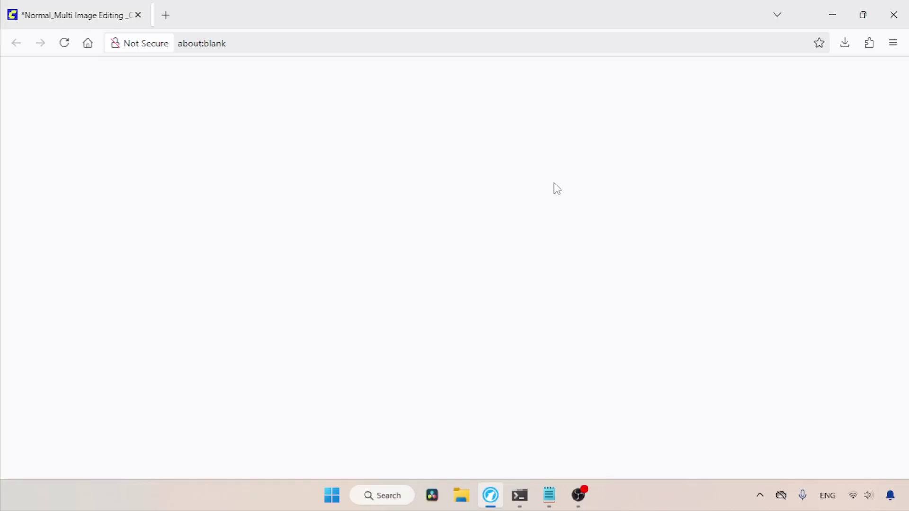
click(449, 196)
click(522, 280)
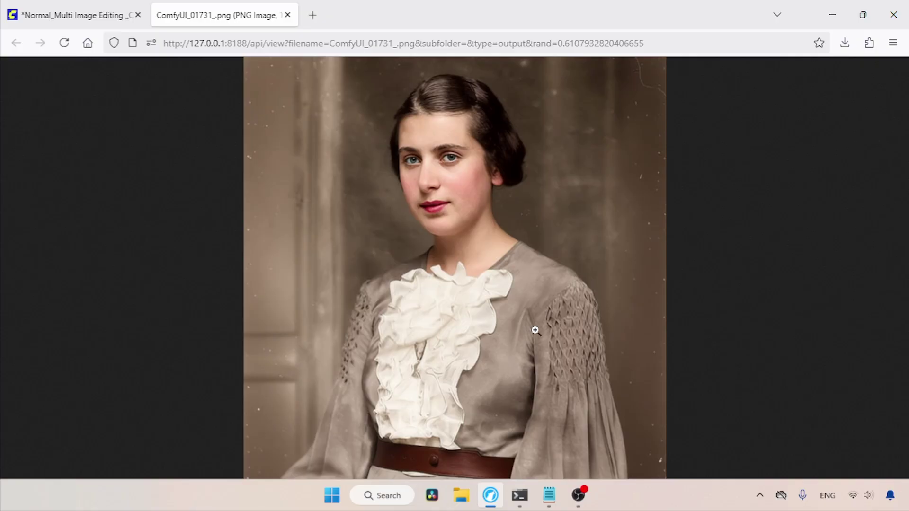
click(288, 14)
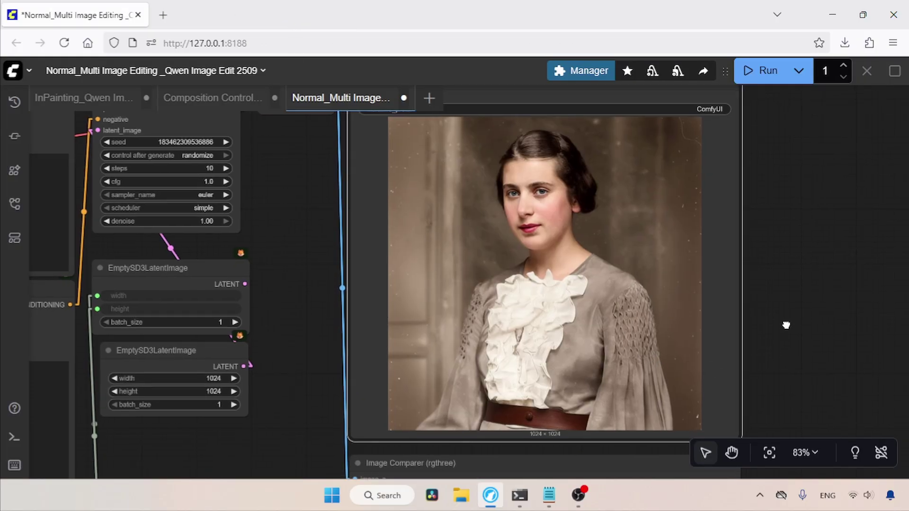
scroll(785, 325, down, 6)
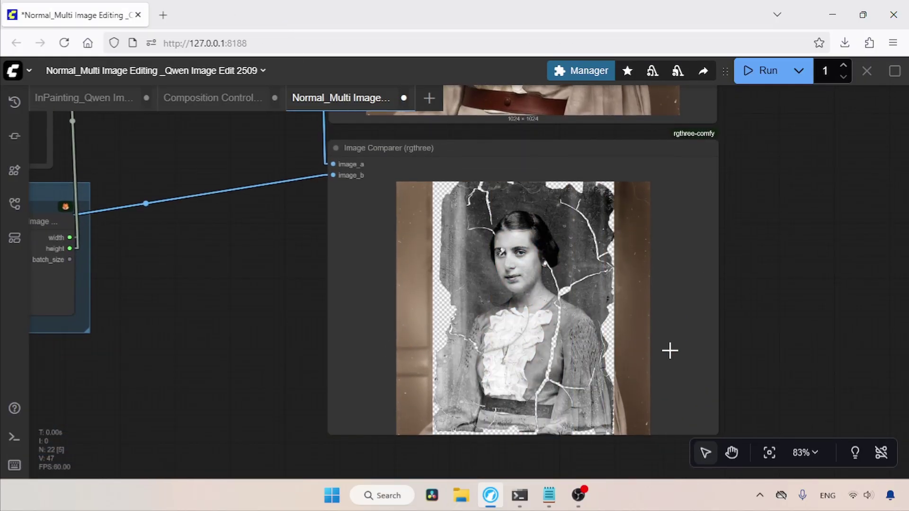